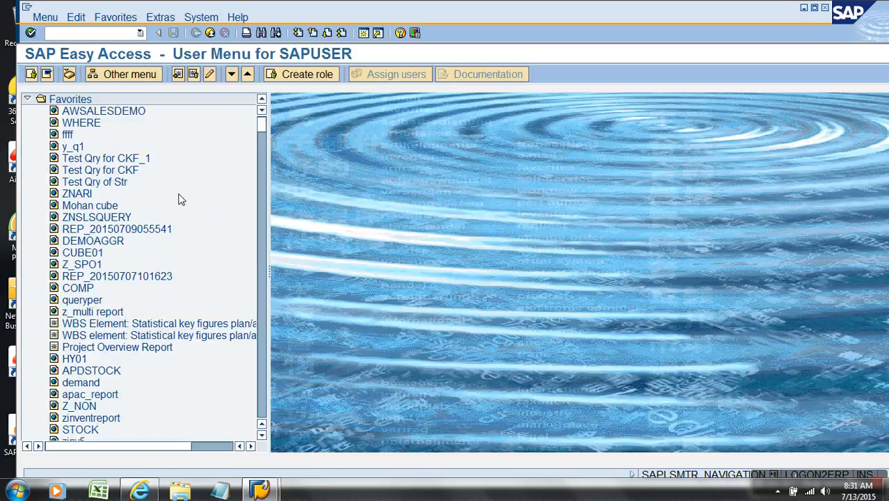
Step: Start the Data Warehousing Workbench, switch to Notepad and write the underlined heading "-- Deleting data in Info Cube:"
key("Return")
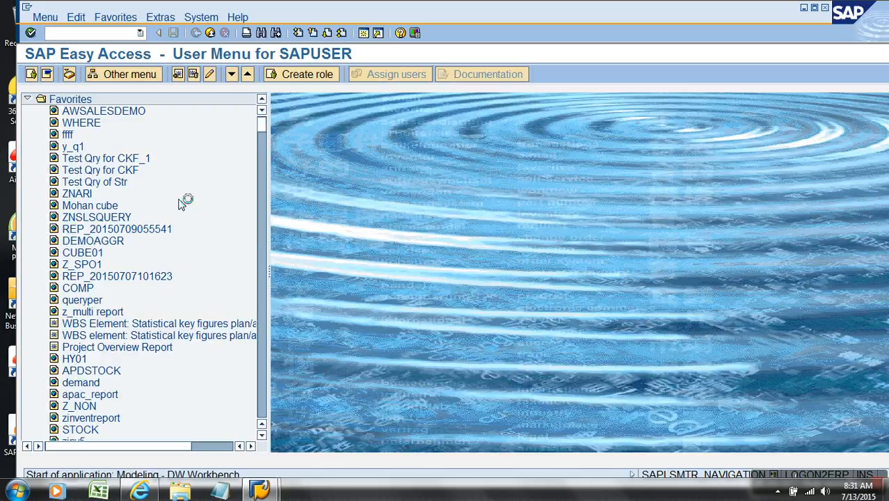
left_click(227, 492)
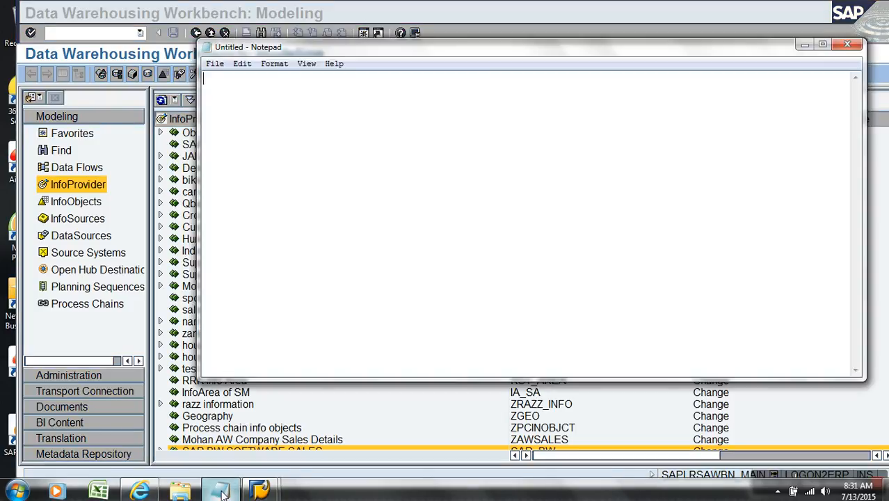
type("-- Delete")
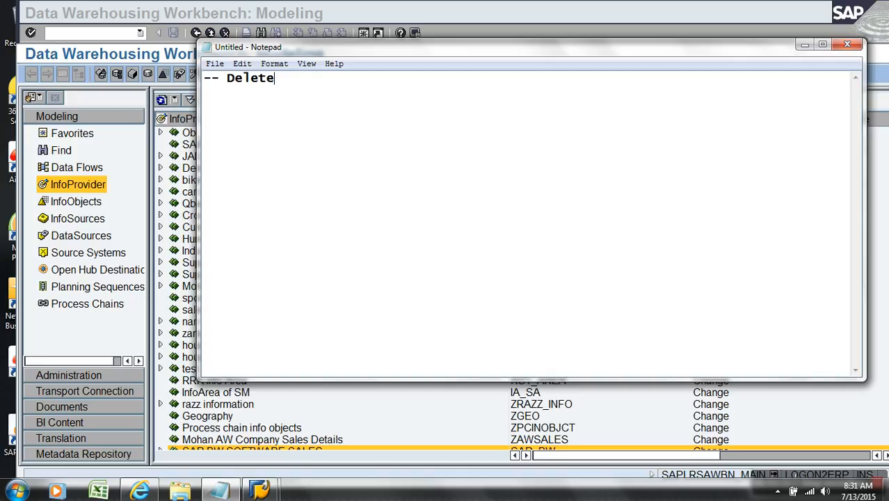
key("BackSpace")
type("ing data")
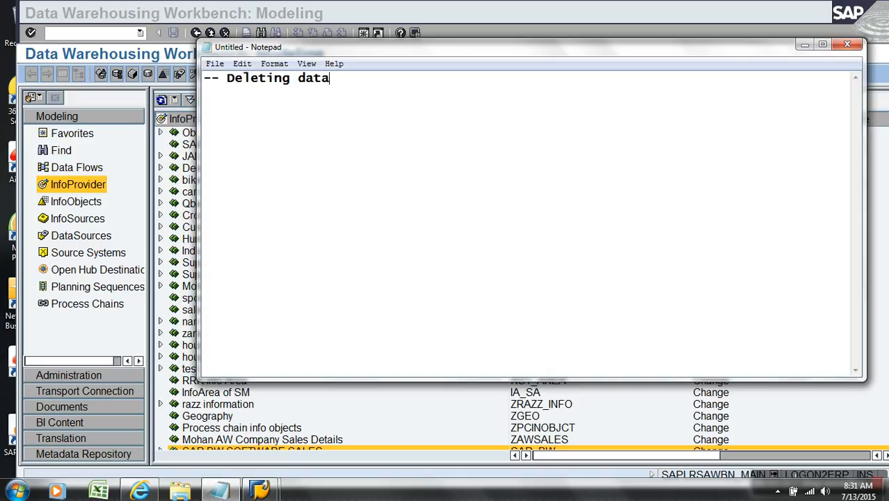
type(" in Info Cub")
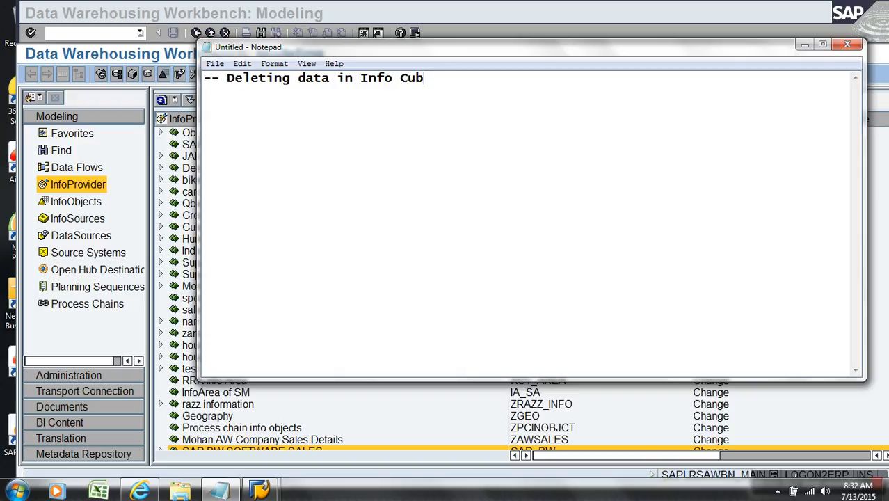
type(" e------------------------------")
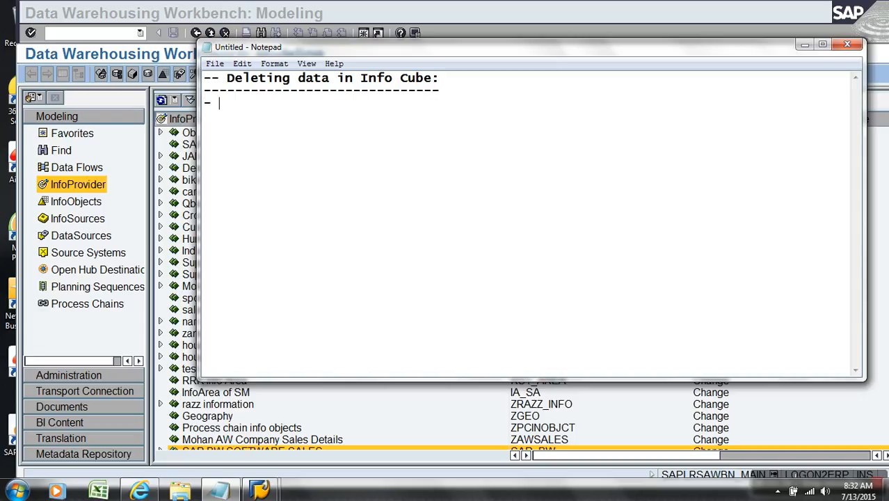
Step: List "Delete Data", "Request wise deletion" and "Selective Deletion" as dashed lines under the heading, and highlight the first one
type("- Delete Data ")
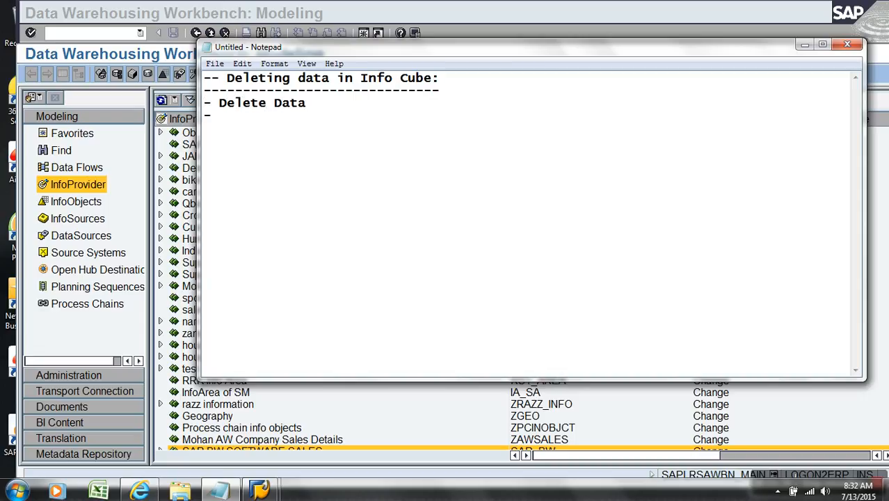
type("- Request wise deletion")
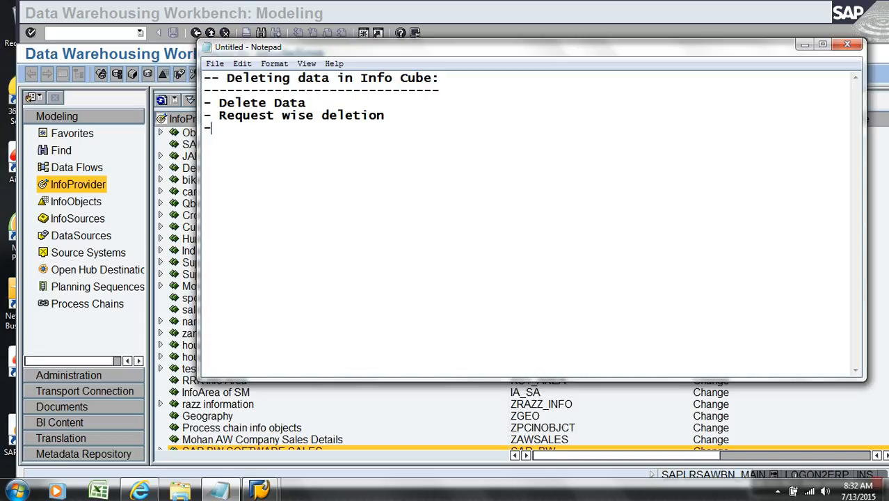
type(" - Selecti")
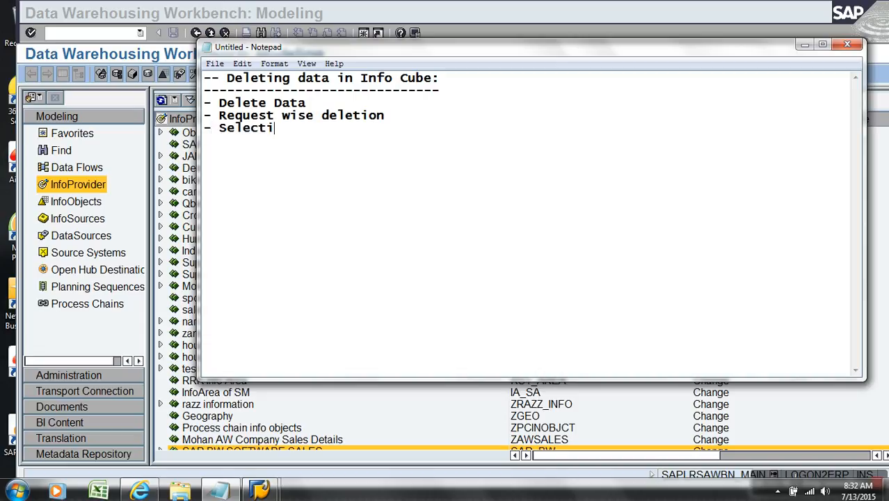
type("ve Deletion")
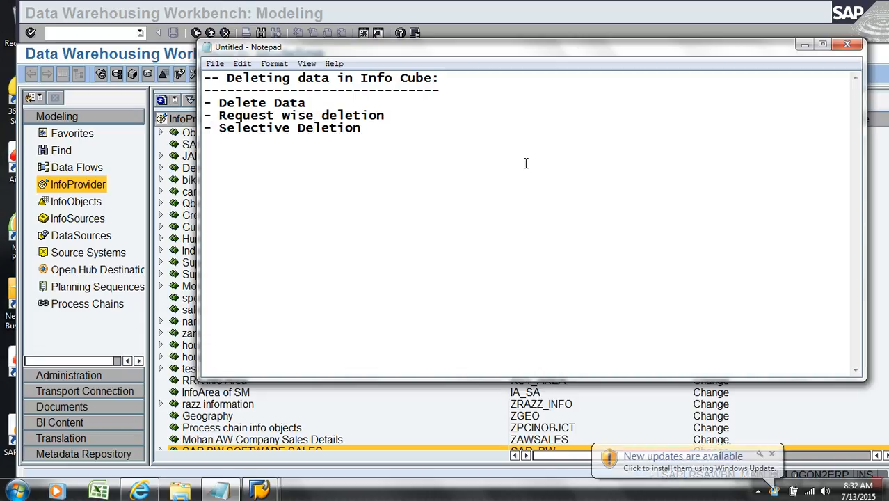
key("Return")
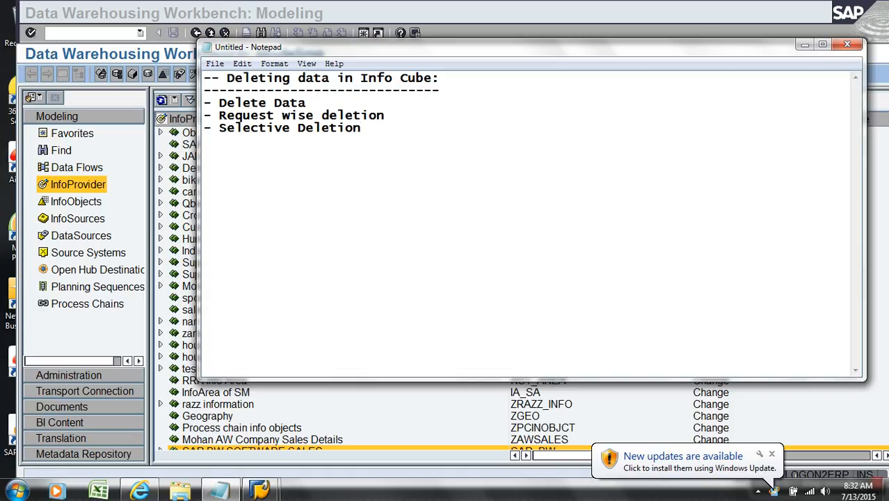
left_click_drag(316, 109, 212, 109)
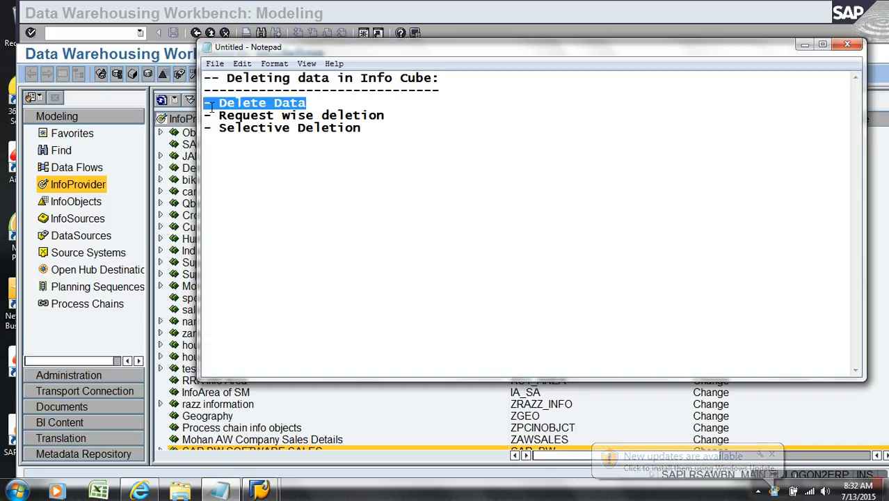
Step: Switch back to the Data Warehousing Workbench and expand Sales Cube for AW Company under Qbex Info Area in the favorites
left_click(132, 147)
left_click(94, 135)
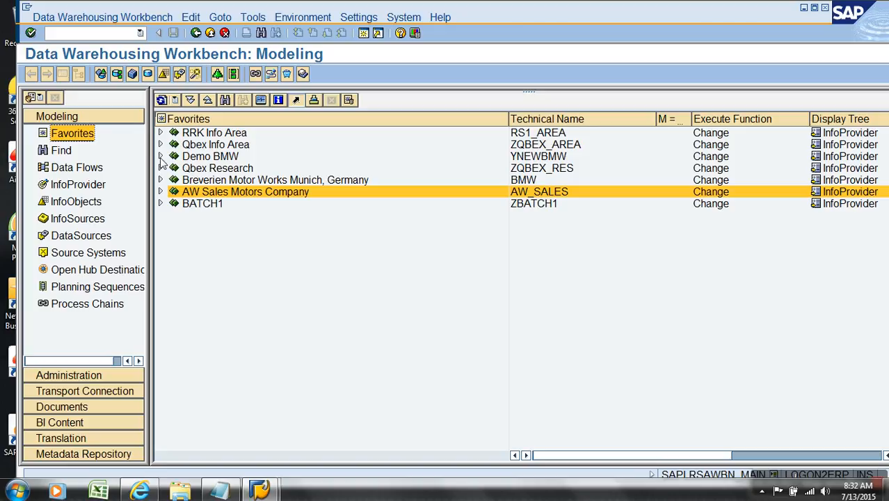
left_click(161, 145)
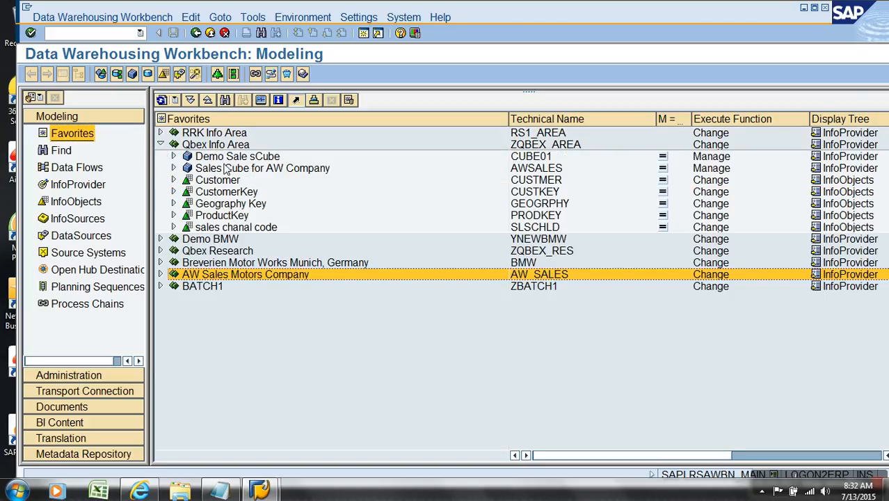
left_click(173, 168)
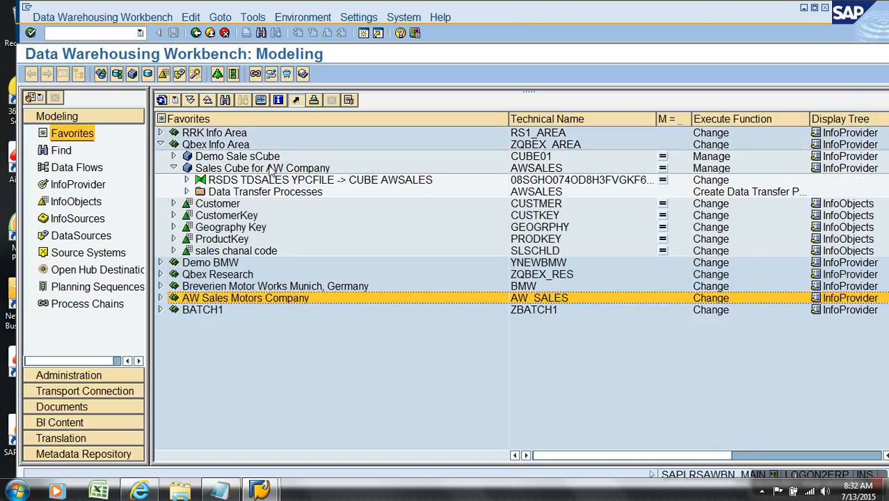
Step: Delete all data from Sales Cube for AW Company without keeping the dimension table data, and close the log
left_click(270, 170)
right_click(270, 170)
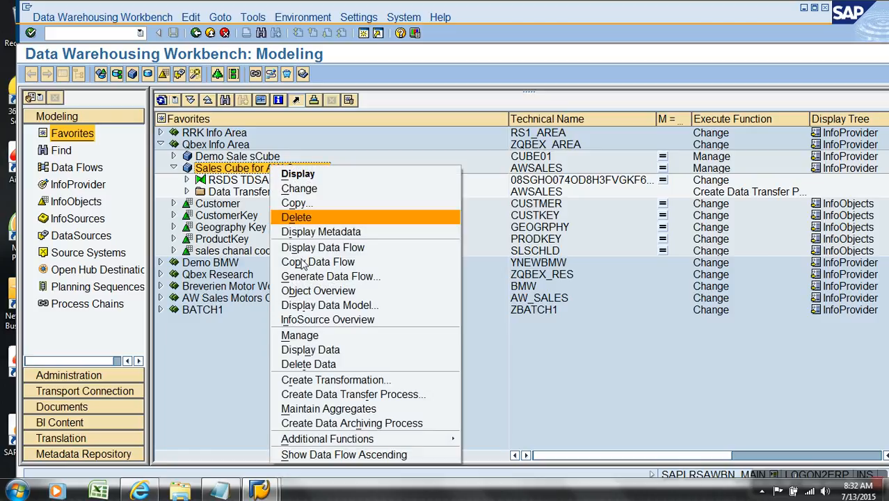
left_click(350, 367)
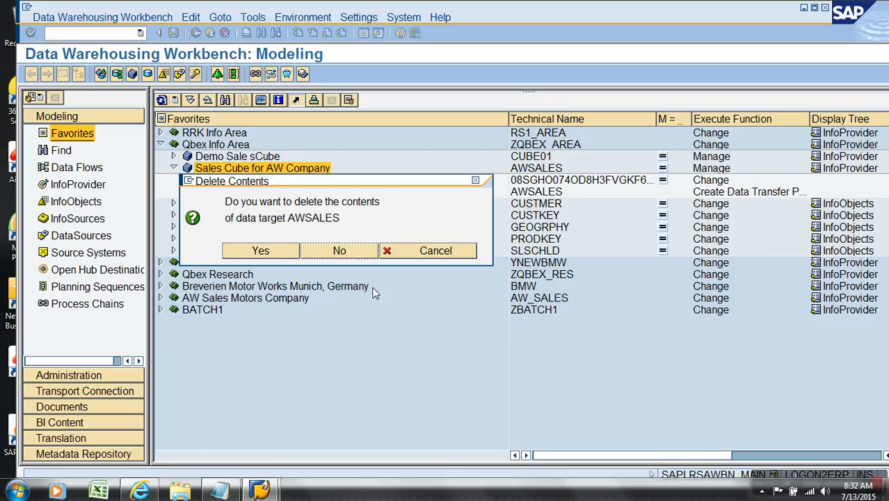
left_click(263, 251)
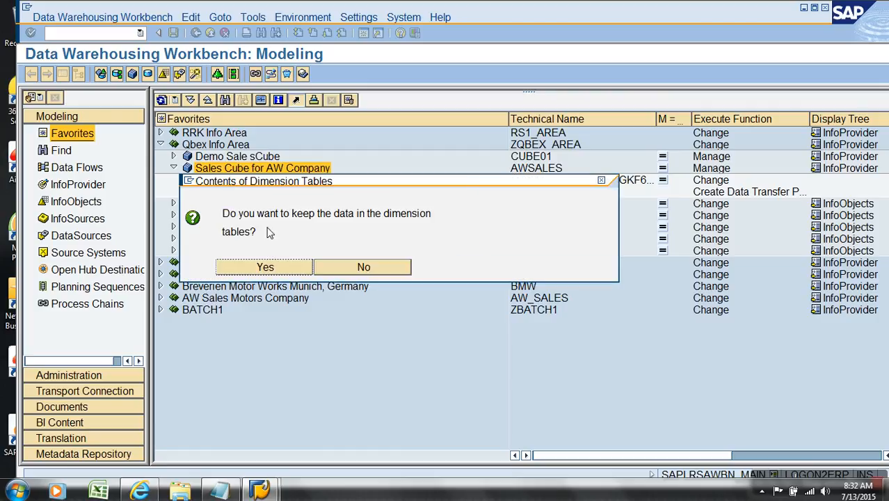
left_click(363, 268)
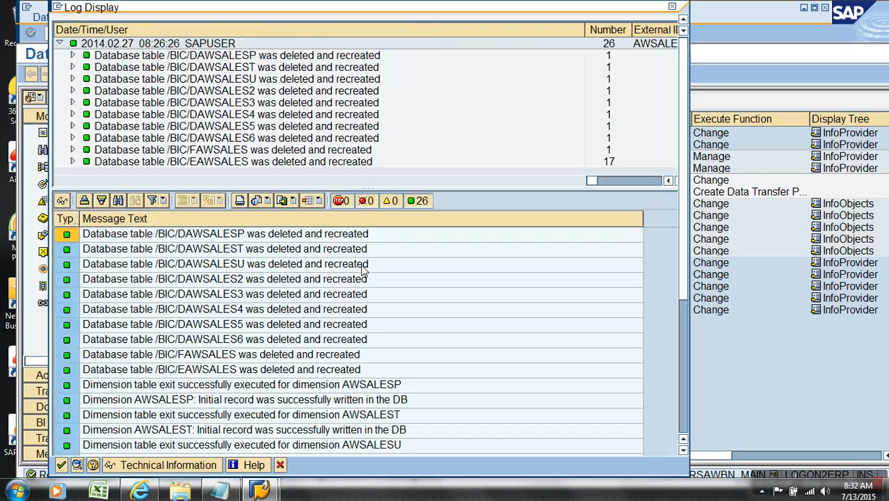
left_click(61, 465)
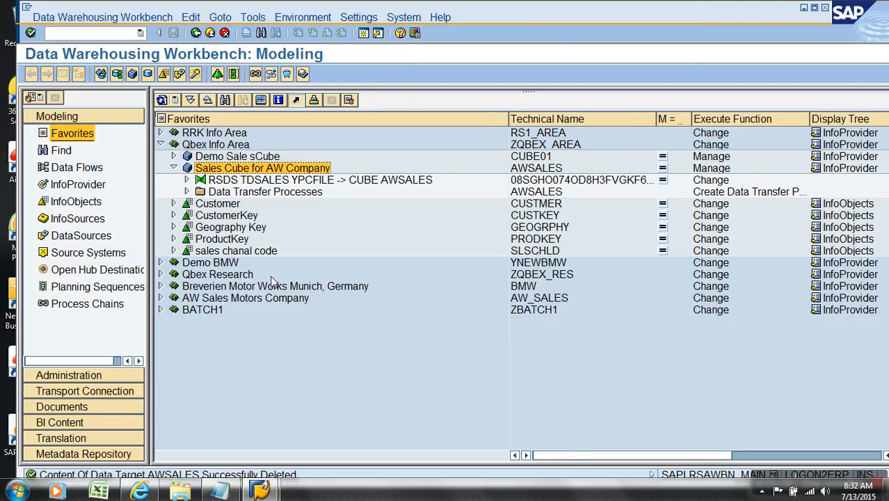
Step: Open the cube's data transfer process TDSALES / YPCFILE -> AWSALES for changing, with the navigation tree hidden
left_click(187, 192)
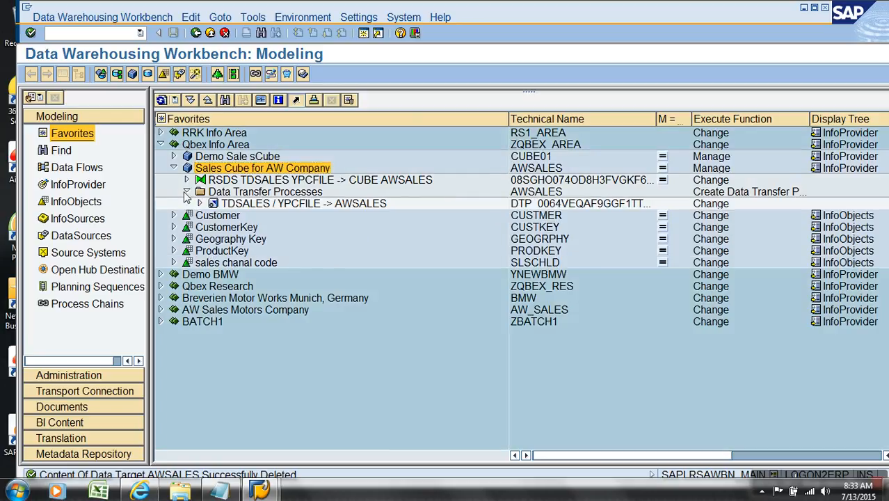
right_click(292, 203)
left_click(310, 227)
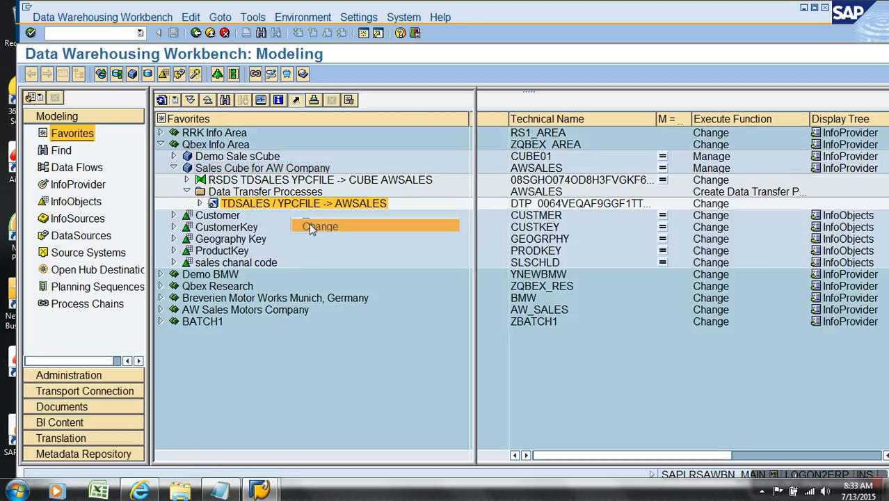
left_click(78, 74)
left_click(110, 75)
left_click(108, 75)
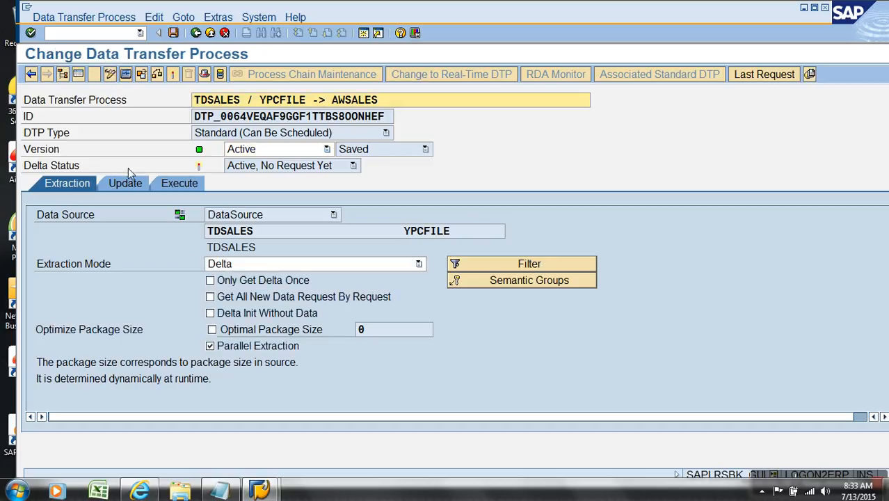
Step: Enable the optimal package size for the data transfer process, set it to 50000 and activate the process
left_click(270, 334)
left_click(272, 334)
left_click(388, 329)
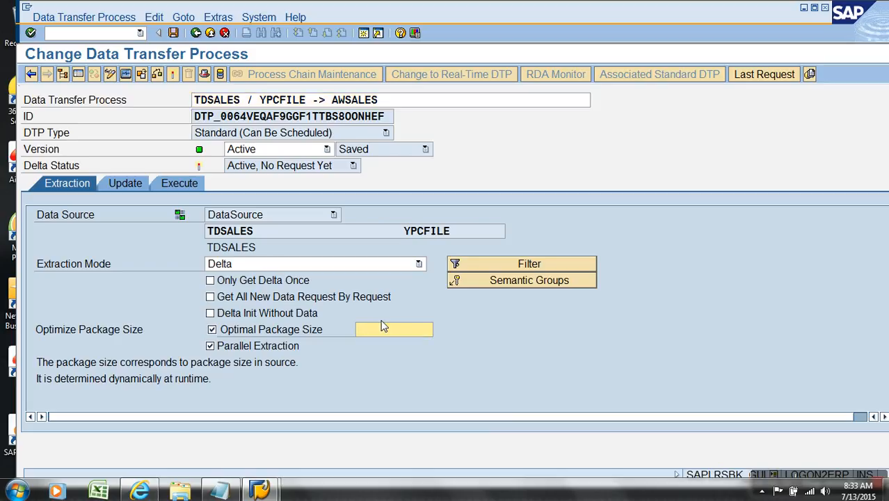
type("50000")
left_click(172, 74)
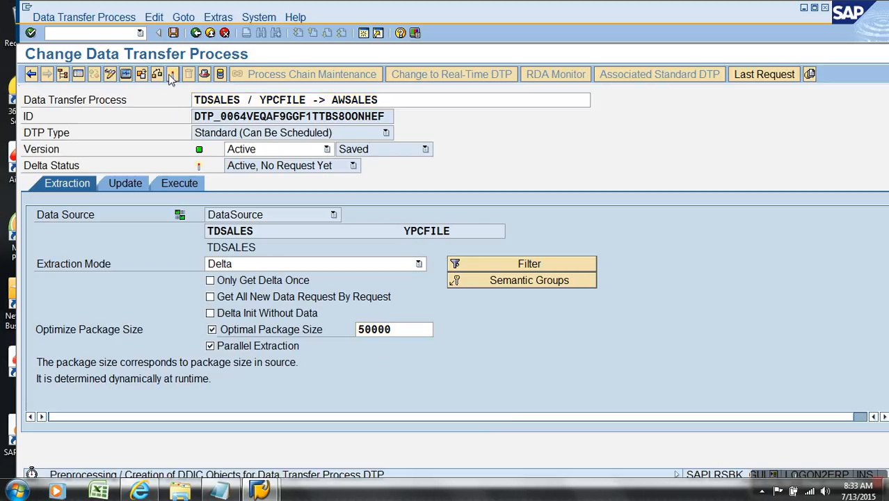
Step: Execute the data transfer process in parallel extraction and processing mode and display its request monitor
left_click(187, 184)
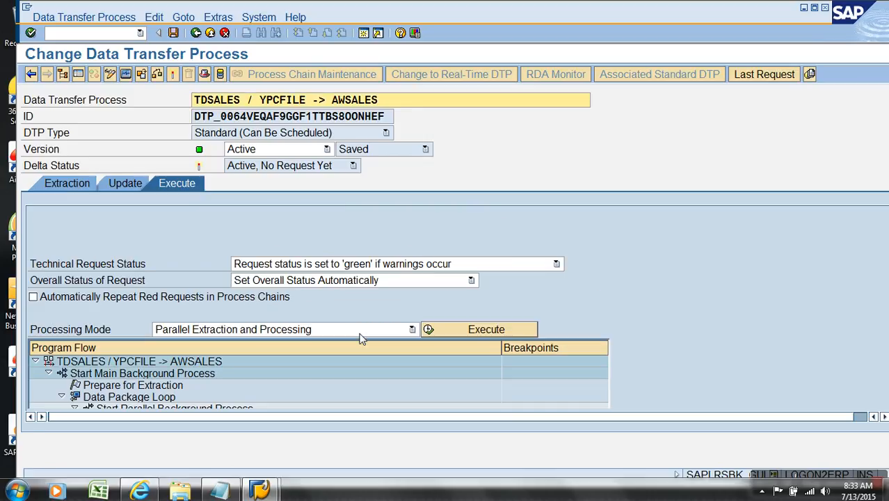
left_click(487, 330)
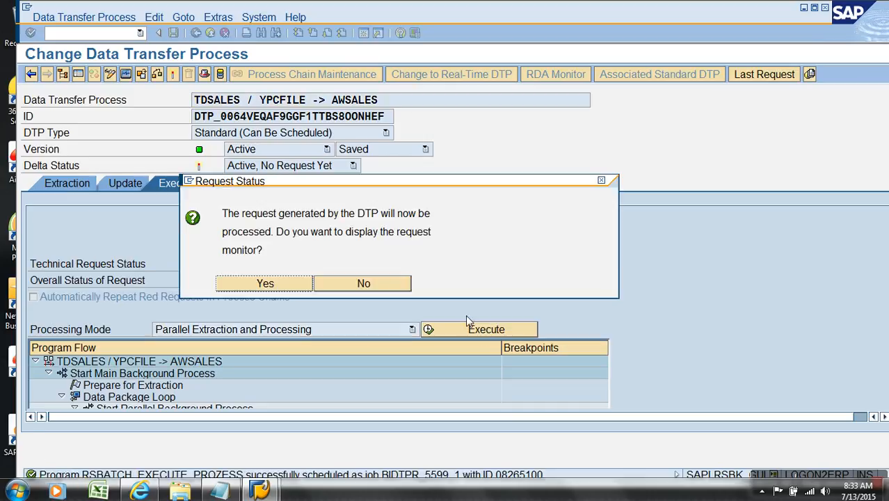
left_click(234, 287)
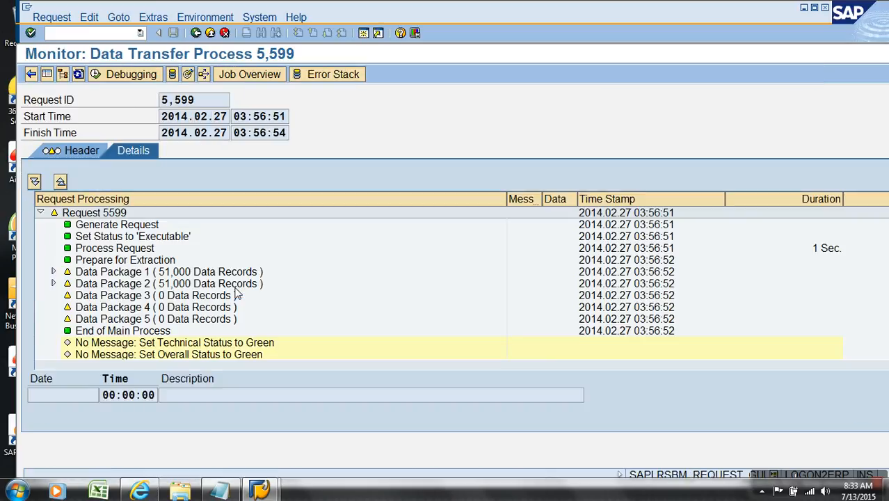
Step: Refresh the request monitor repeatedly and examine Data Package 1 down to the details of its update to InfoCube AWSALES
left_click(79, 75)
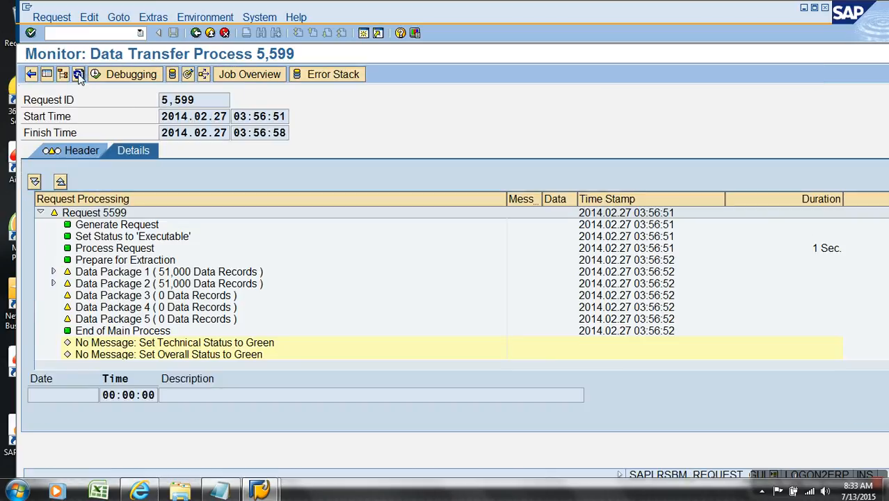
left_click(78, 75)
left_click(79, 75)
left_click(80, 73)
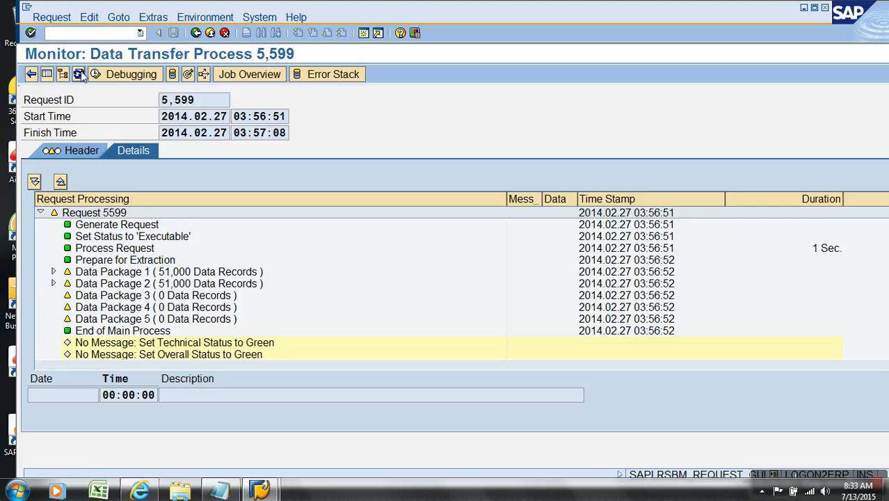
left_click(53, 272)
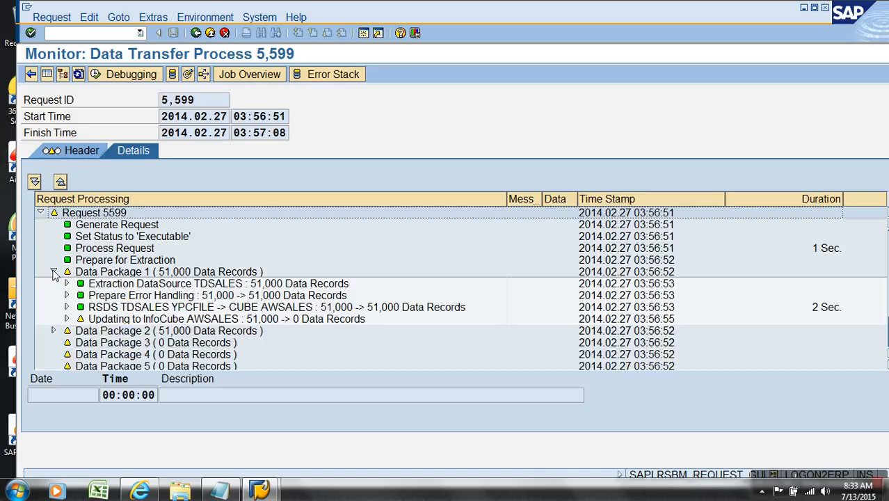
left_click(79, 75)
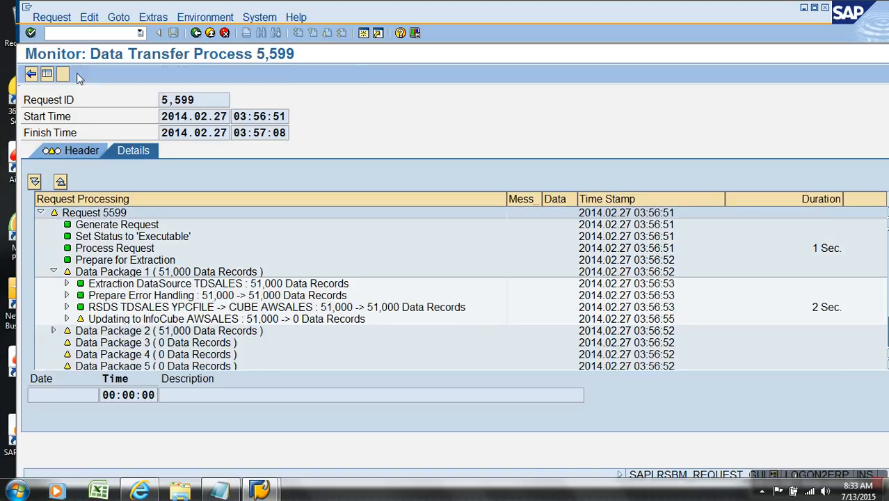
left_click(78, 74)
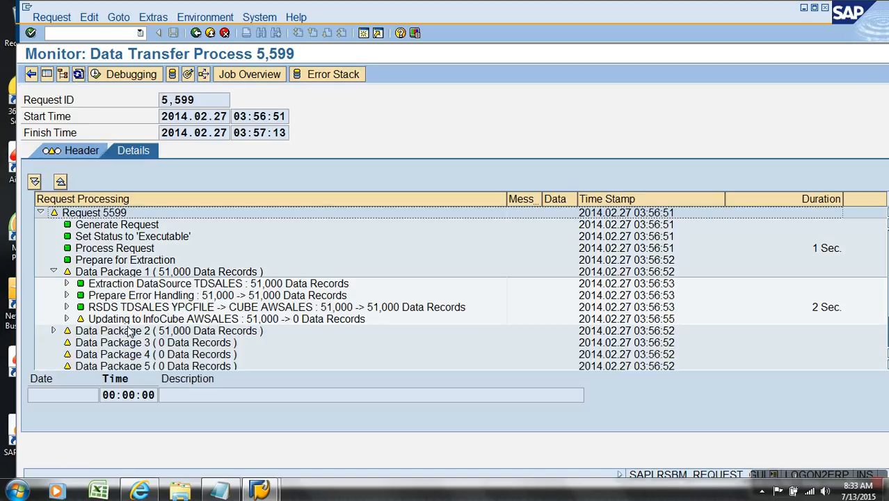
left_click(78, 74)
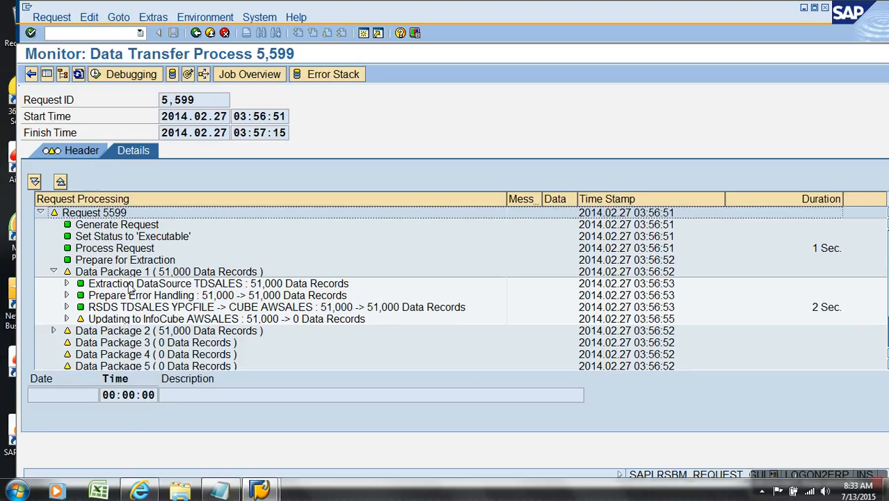
left_click(66, 319)
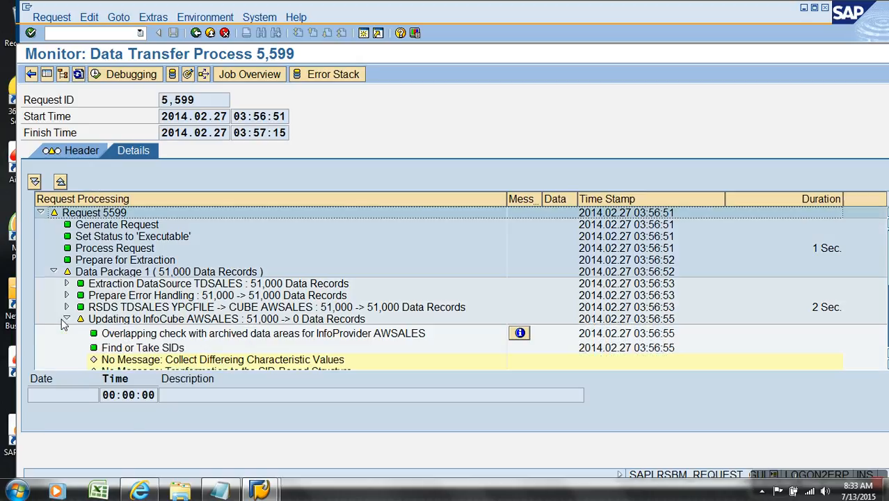
Step: Keep refreshing the monitor of request 5599 and examine the processing steps within Data Package 1 and Data Package 3
left_click(79, 74)
left_click(80, 75)
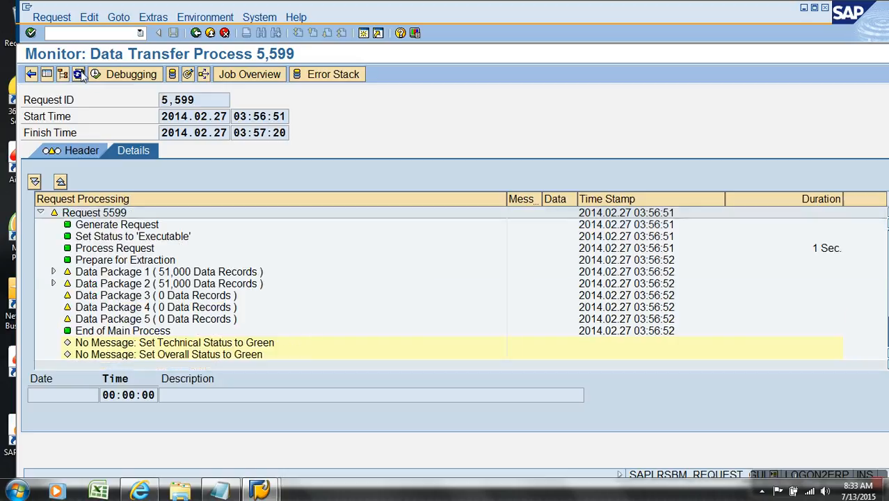
left_click(67, 271)
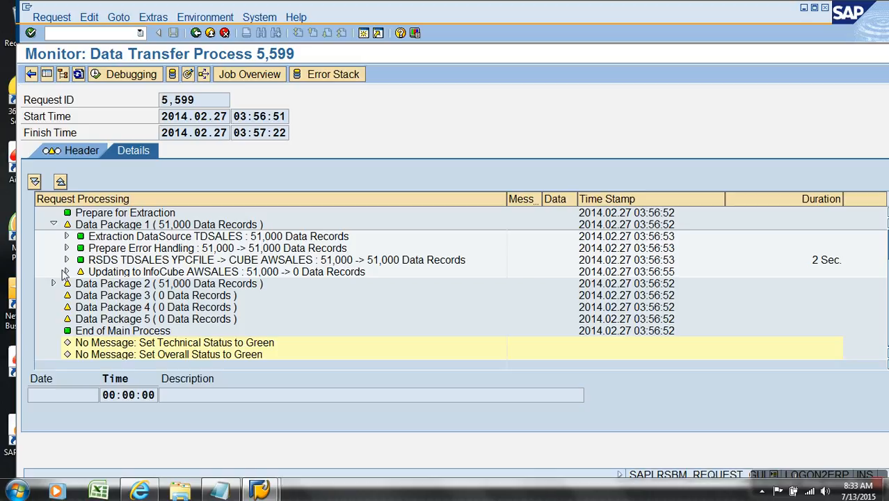
left_click(80, 74)
left_click(79, 75)
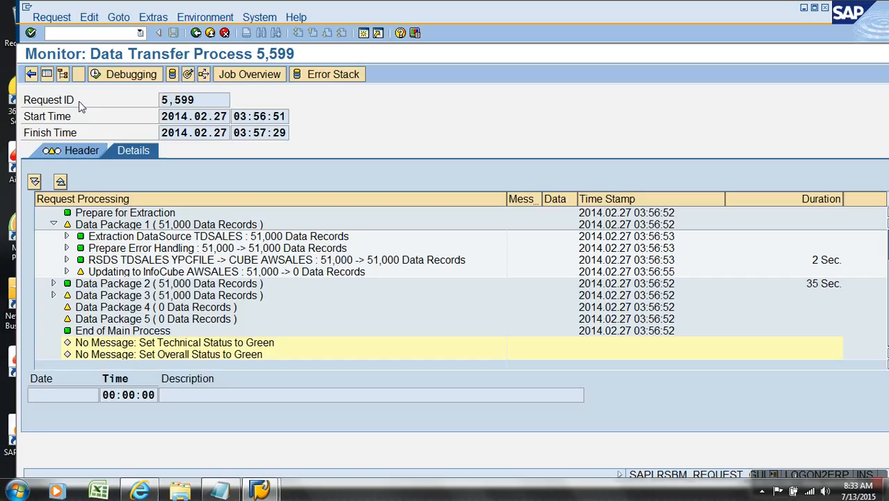
left_click(130, 285)
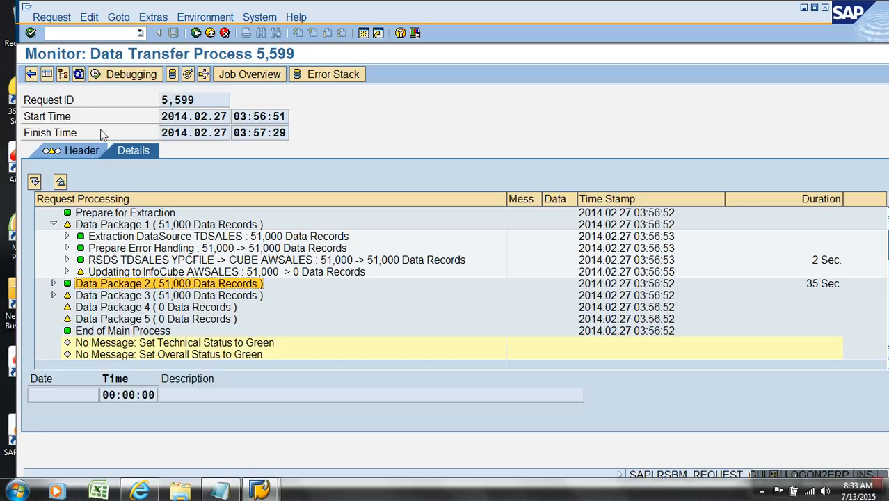
left_click(79, 74)
left_click(79, 75)
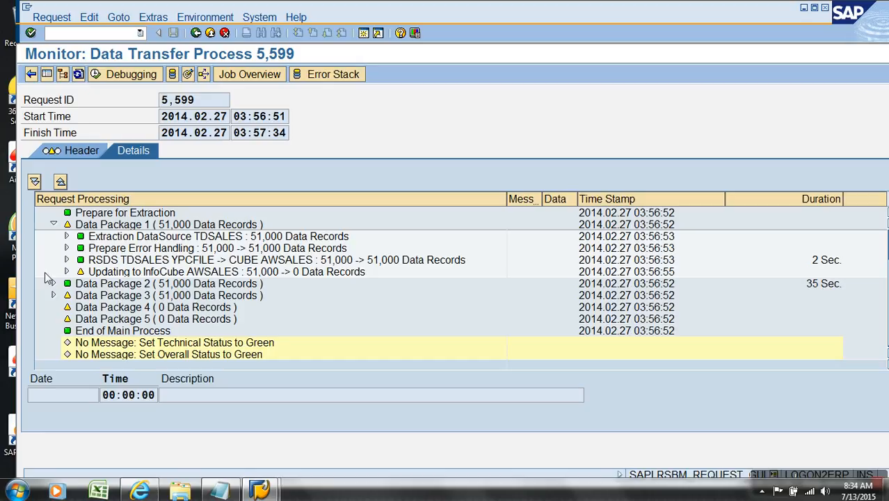
left_click(54, 295)
scroll(114, 300, "down", 1)
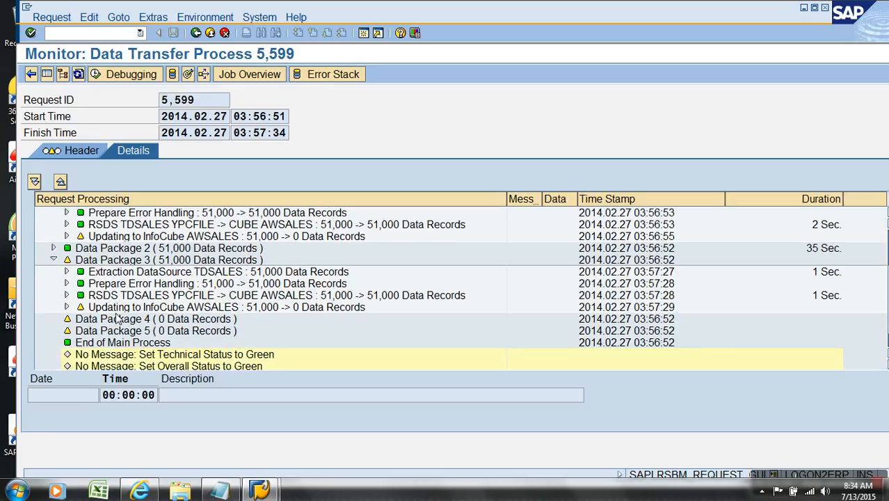
left_click(79, 74)
left_click(55, 266)
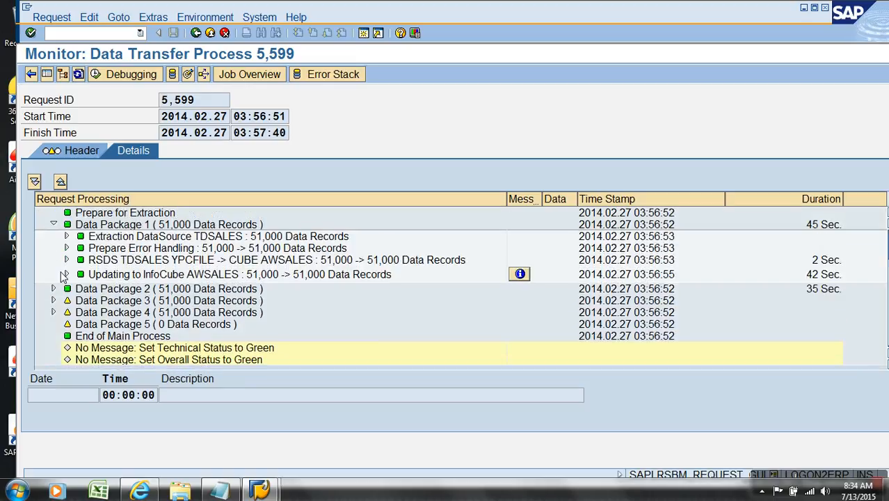
left_click(55, 225)
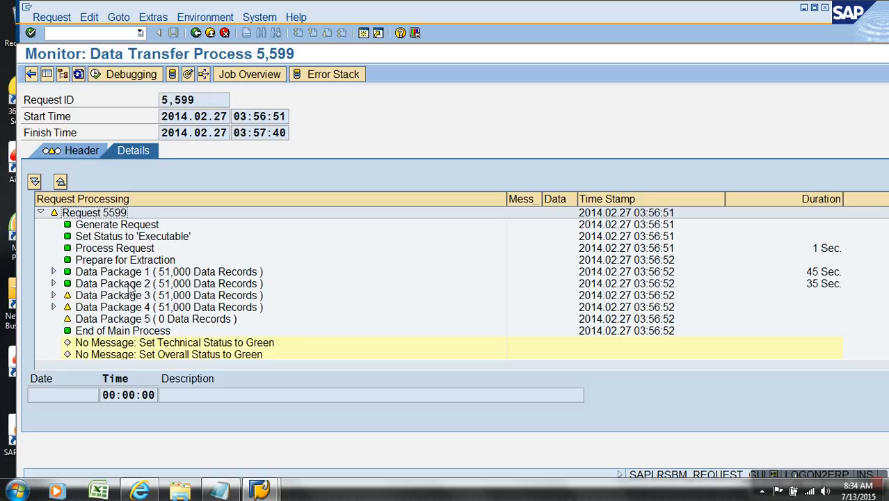
Step: Refresh the monitor of request 5599 until all data packages and the overall status have finished processing
left_click(77, 74)
left_click(79, 75)
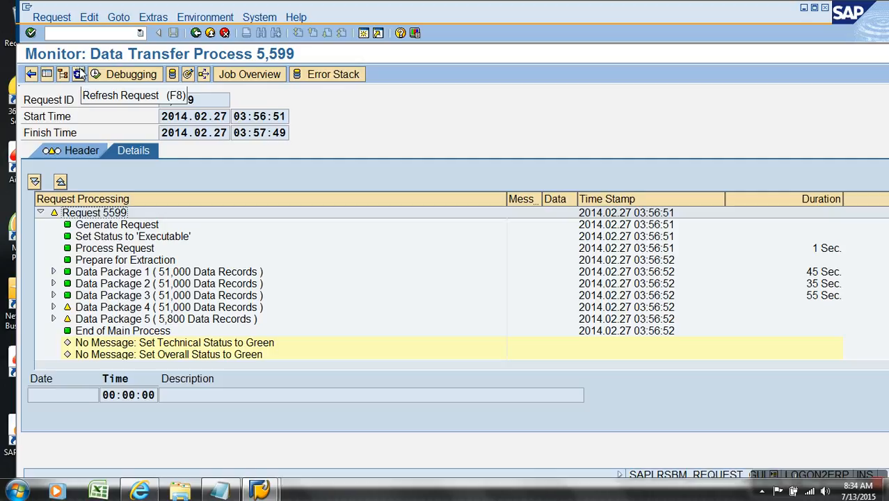
left_click(78, 74)
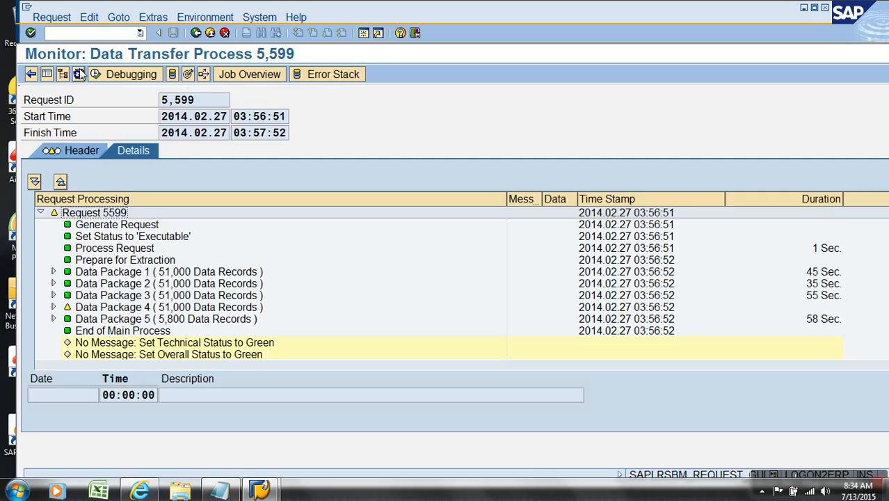
left_click(81, 75)
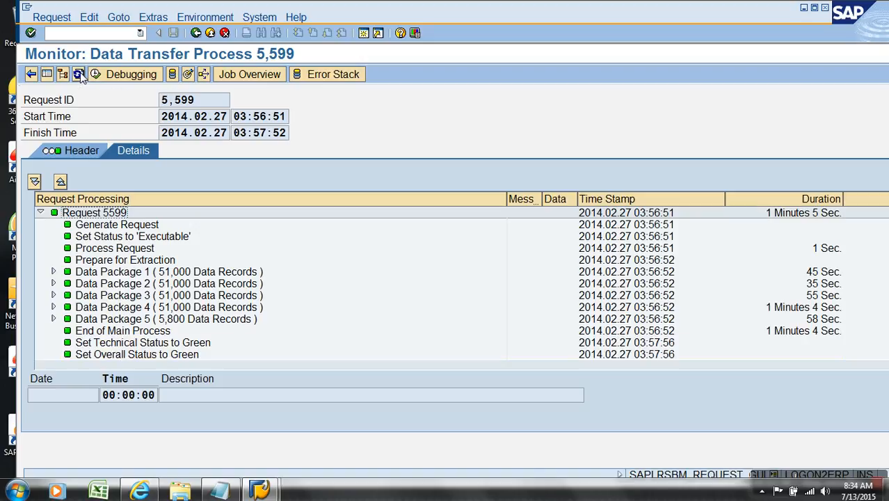
Step: Return to the data transfer process, execute it a second time and display the monitor of the new request
left_click(196, 32)
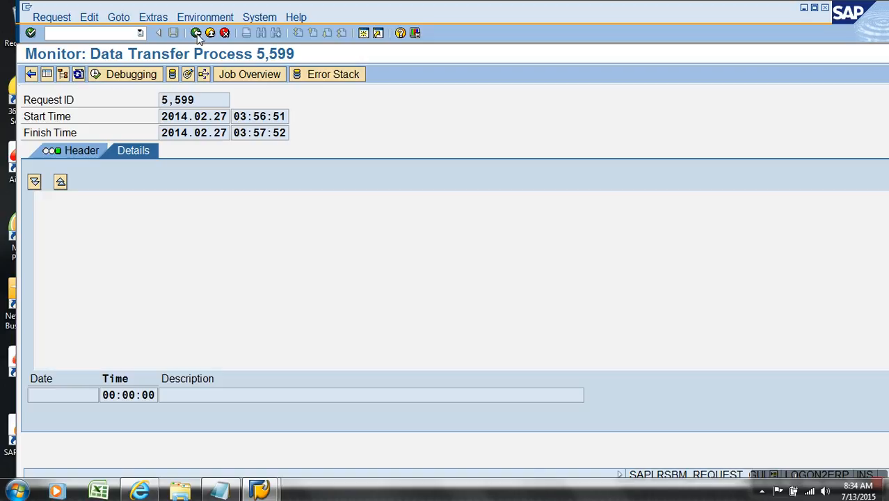
left_click(489, 331)
left_click(285, 285)
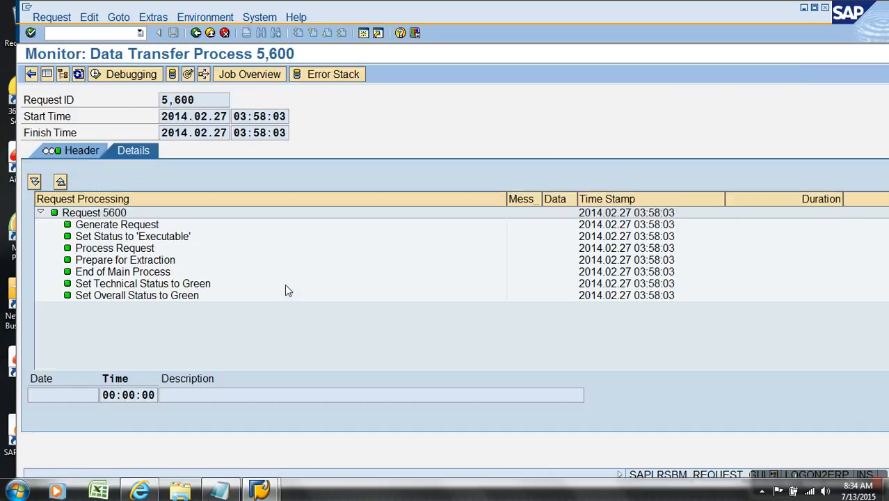
Step: Return to the modeling workbench and open the management of Sales Cube for AW Company, with the navigation tree hidden
left_click(197, 34)
left_click(210, 34)
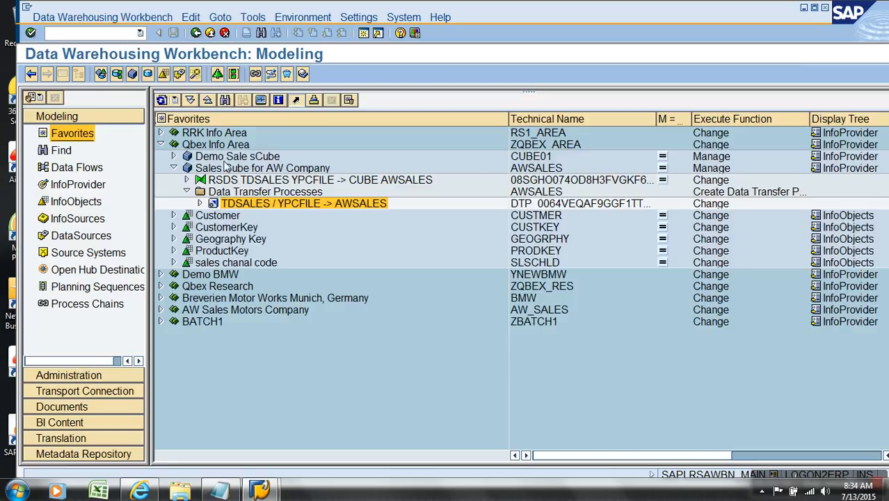
right_click(236, 168)
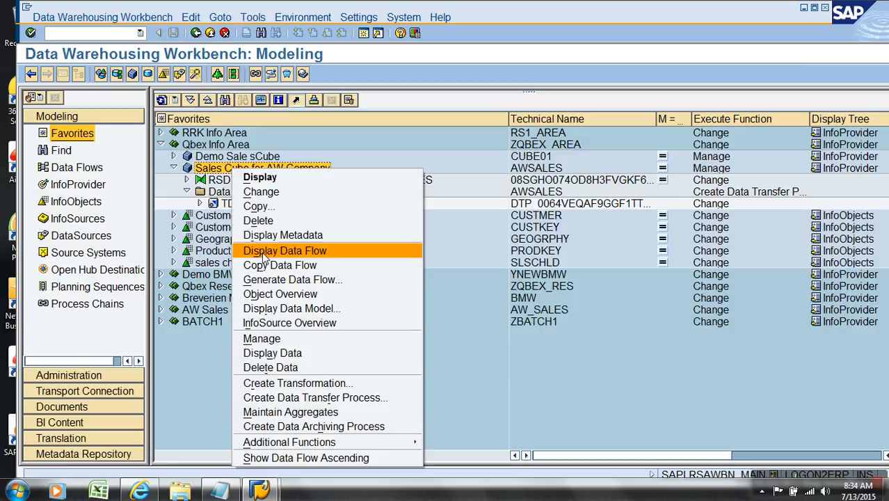
left_click(300, 338)
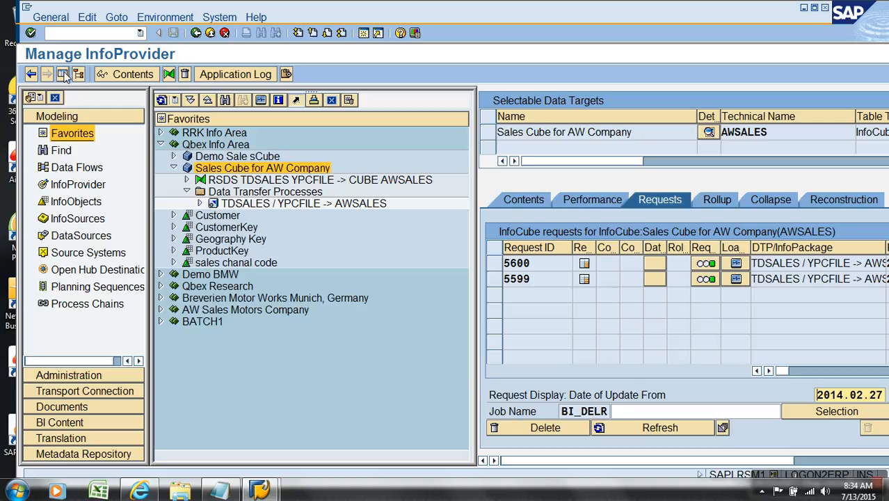
left_click(62, 74)
Step: Compare the transferred and added records of requests 5600 and 5599 in the cube's request list
left_click(101, 263)
left_click(96, 286)
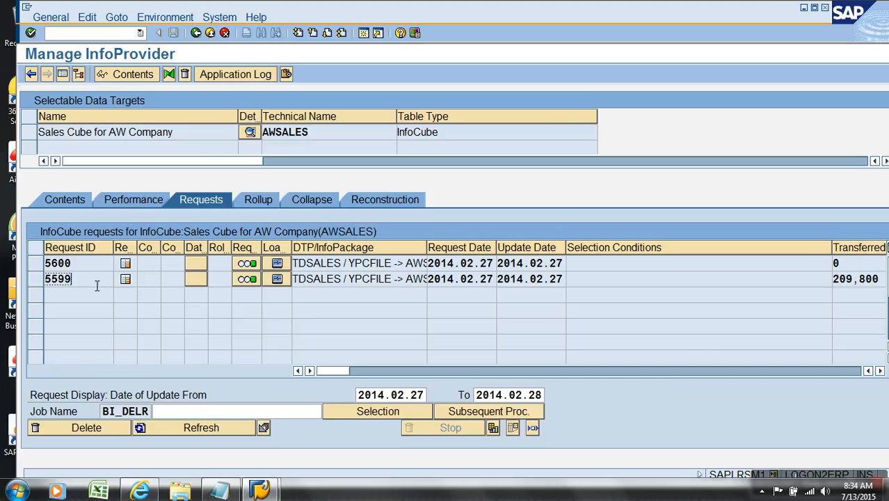
left_click(32, 266)
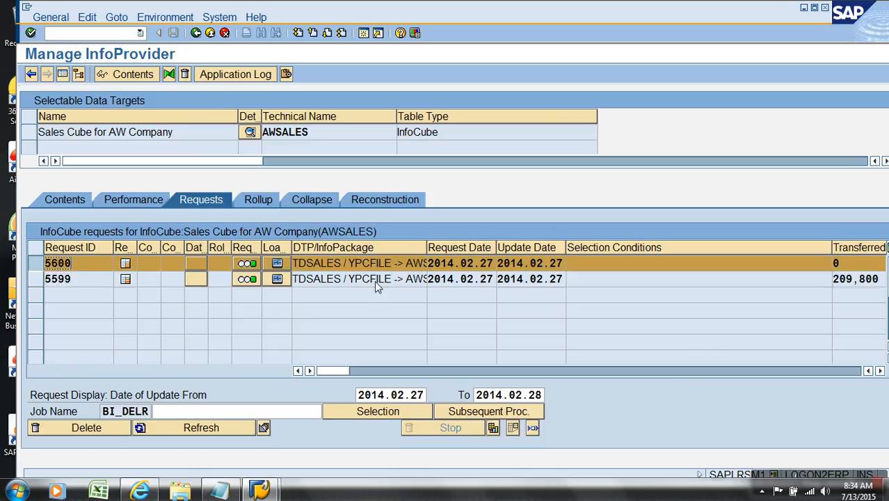
left_click(880, 370)
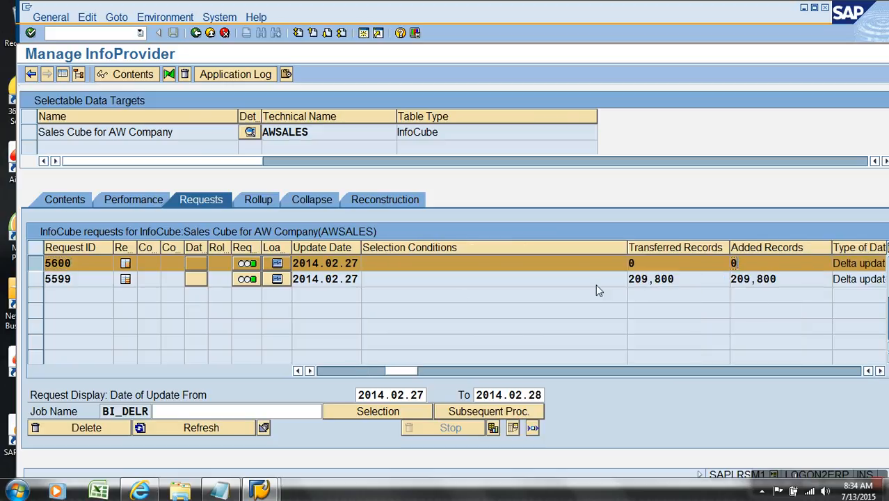
left_click(35, 270)
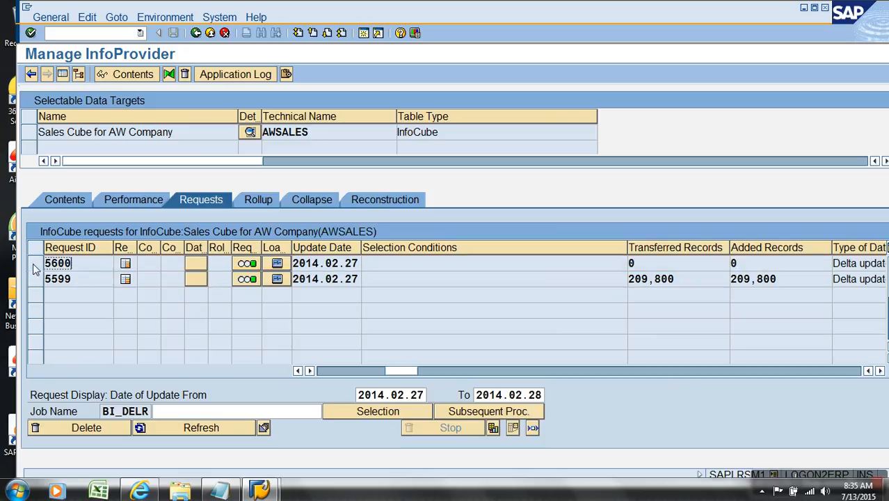
left_click(35, 269)
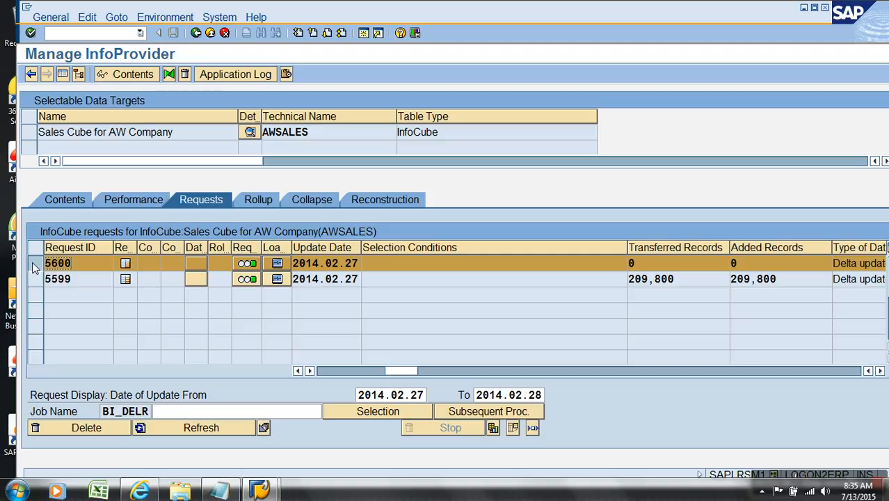
Step: Leave the management of Sales Cube for AW Company and reopen it with the navigation tree hidden
left_click(210, 33)
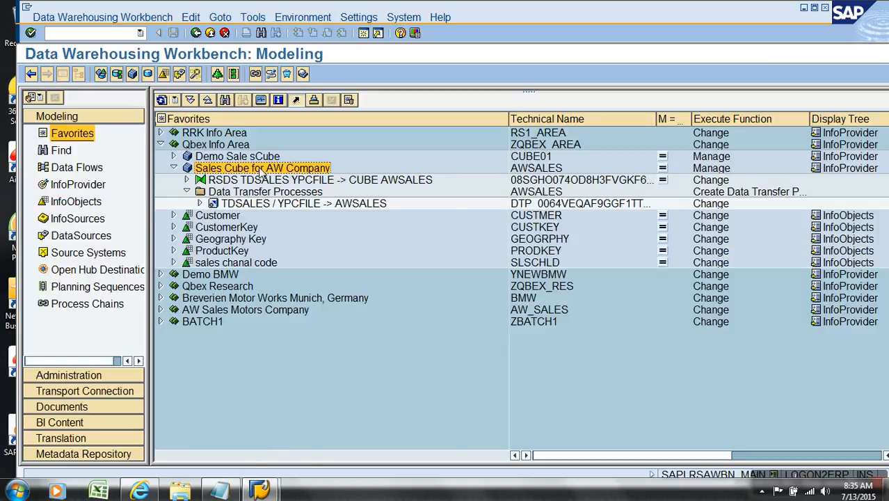
right_click(263, 174)
left_click(310, 339)
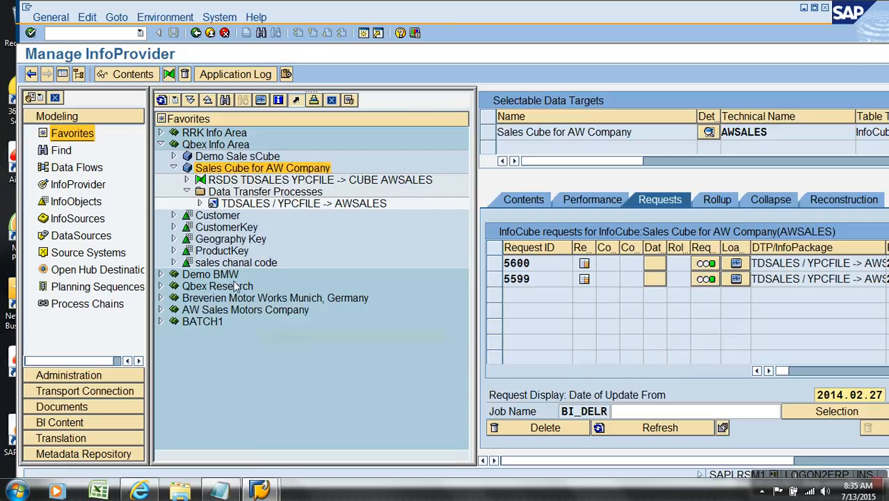
left_click(76, 74)
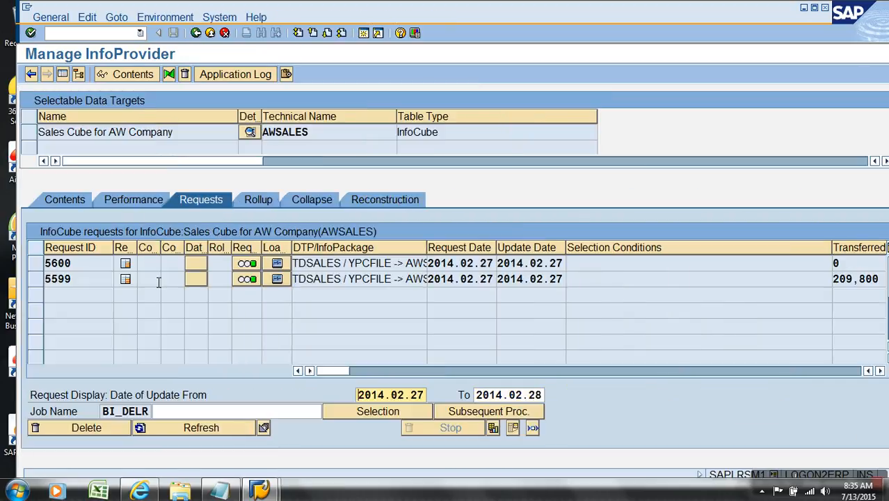
Step: Delete request 5600 from the AWSALES cube and refresh the request list
left_click(35, 263)
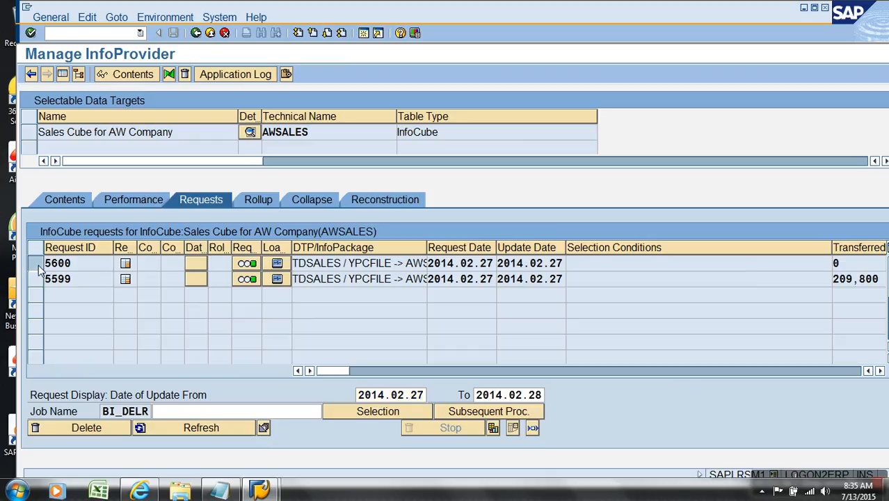
left_click(86, 428)
left_click(247, 271)
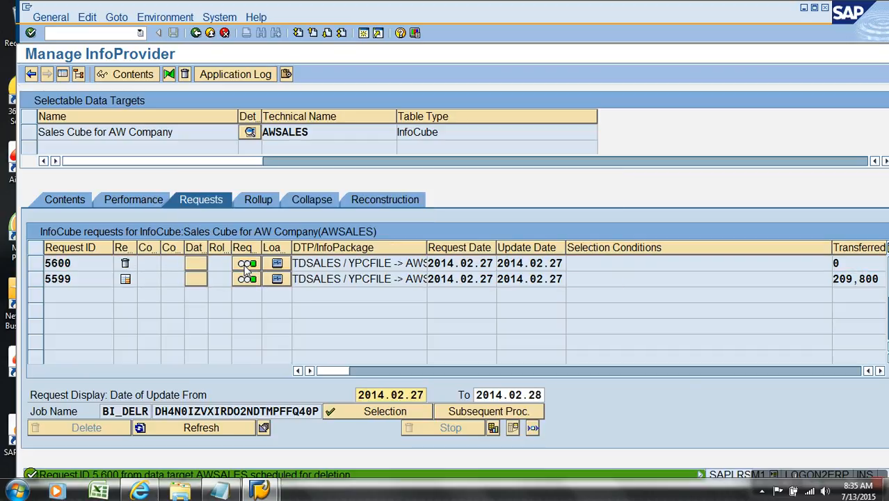
left_click(88, 268)
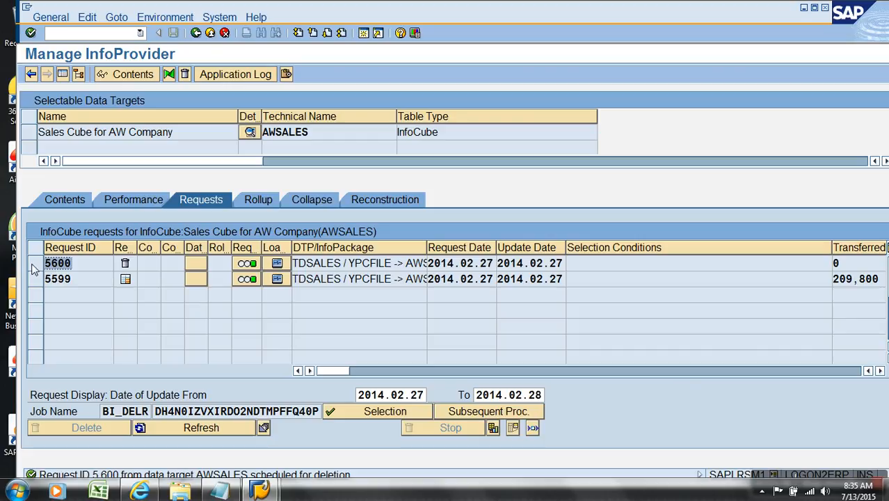
left_click(196, 428)
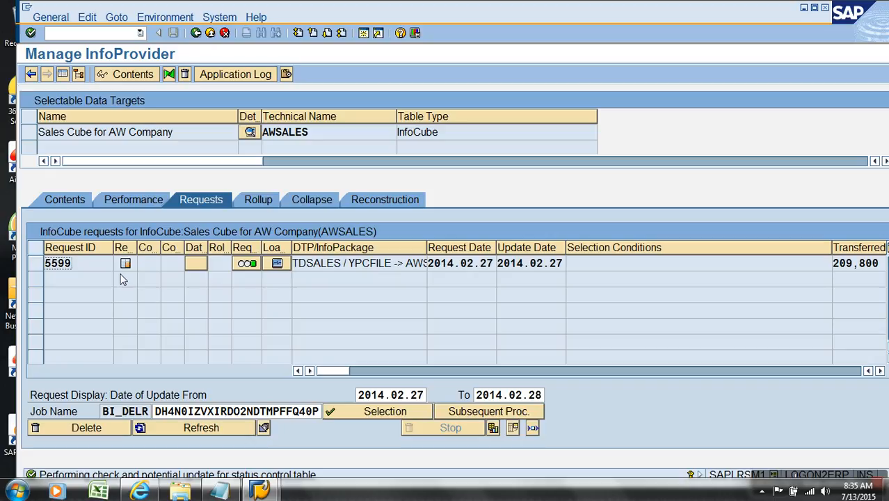
Step: Open the InfoCube content selection for AWSALES and choose all characteristics as output fields
left_click(68, 199)
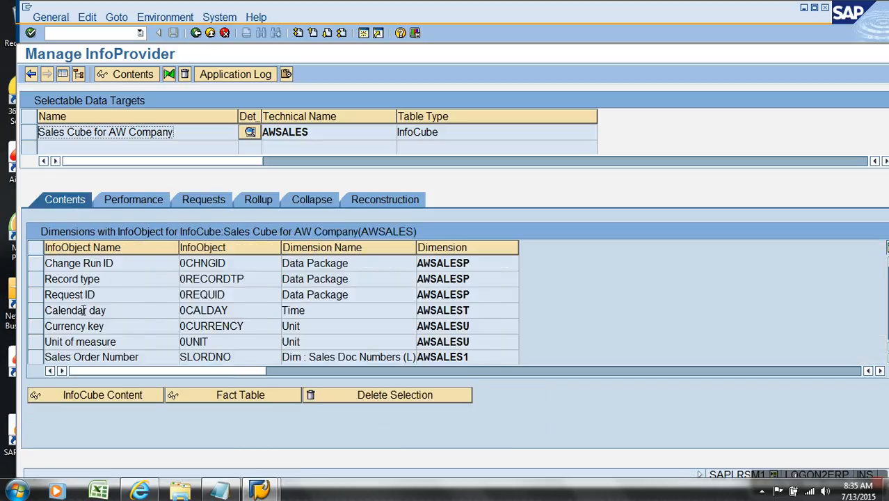
left_click(126, 395)
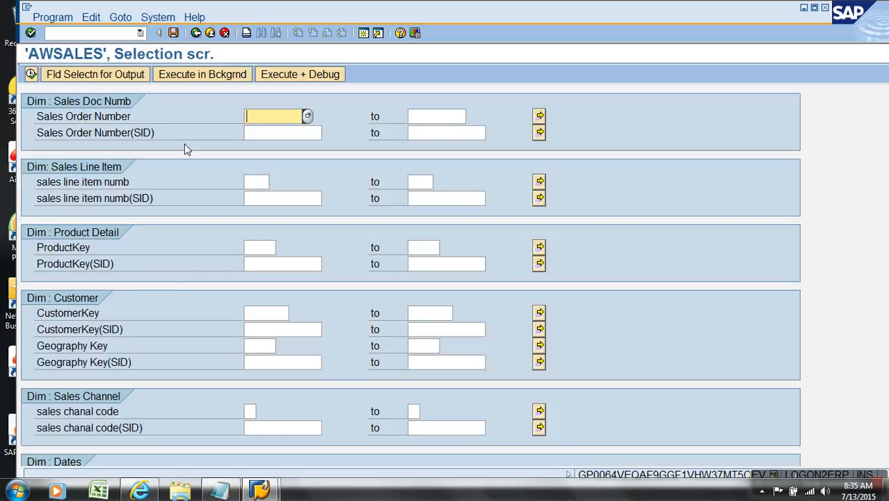
left_click(130, 75)
left_click(310, 75)
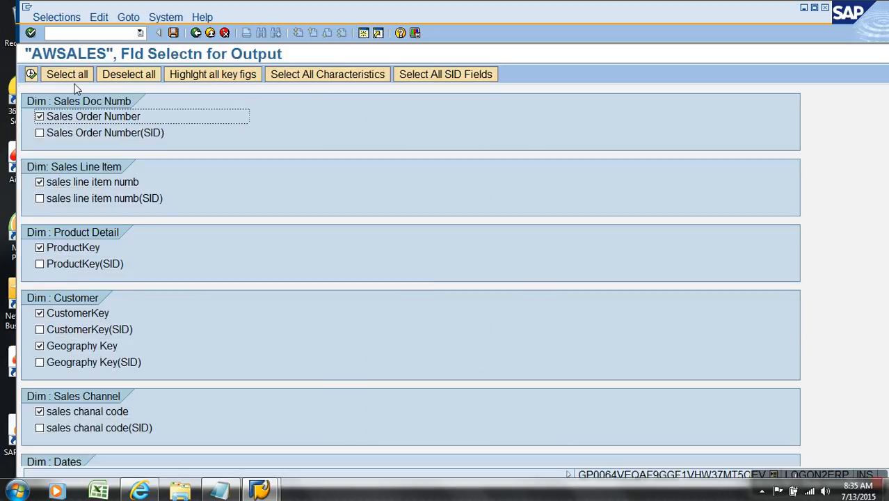
left_click(31, 75)
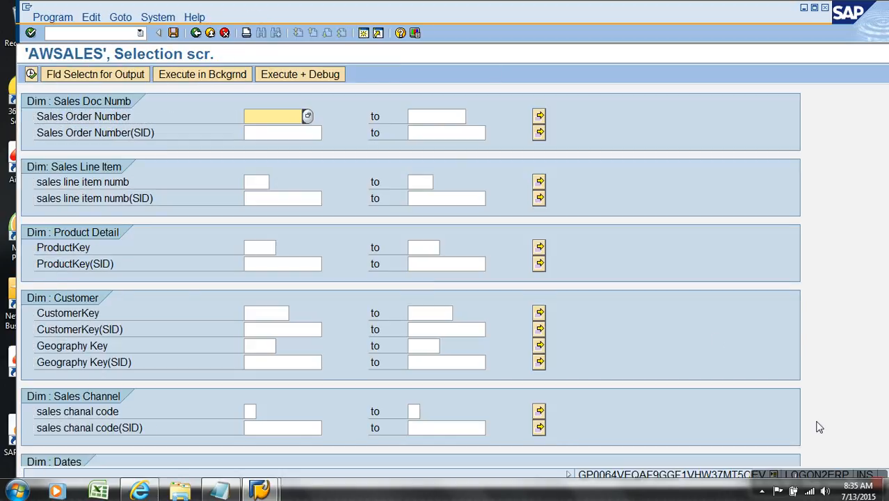
Step: Clear the maximum number of hits and run the selection to list the AWSALES cube's content
scroll(705, 400, "down", 10)
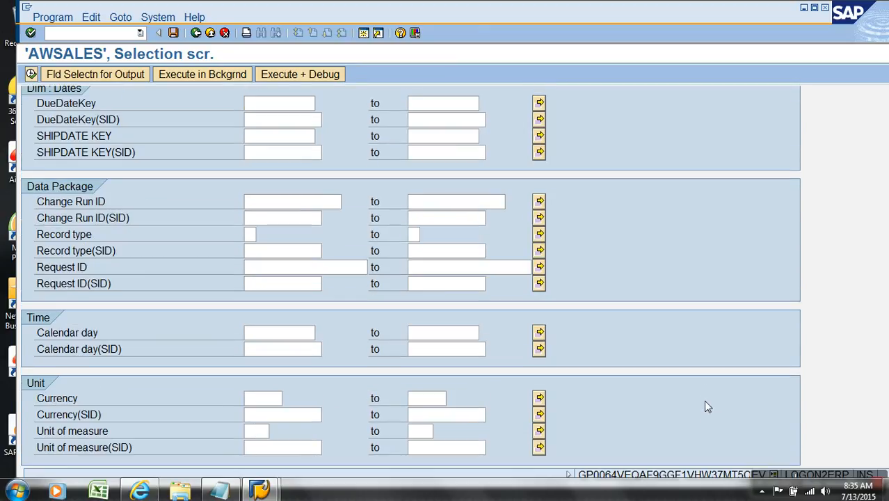
scroll(704, 401, "down", 5)
left_click(296, 337)
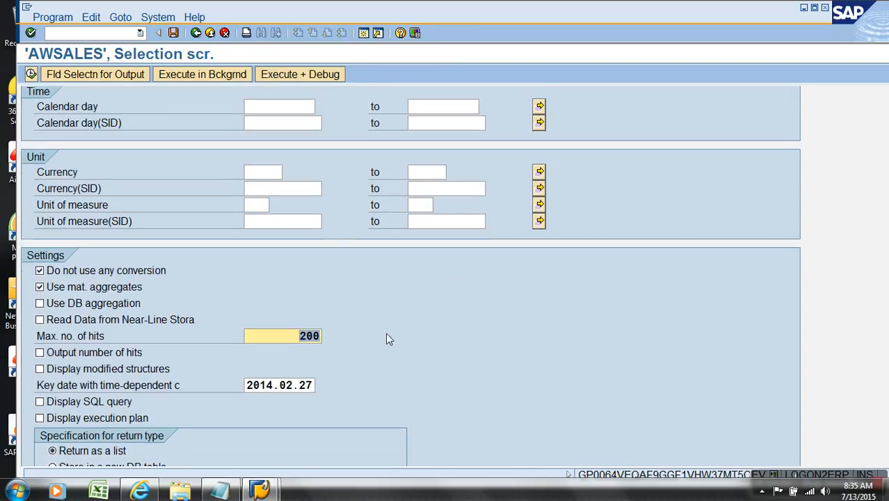
key("BackSpace")
key("BackSpace")
key("BackSpace")
left_click(31, 74)
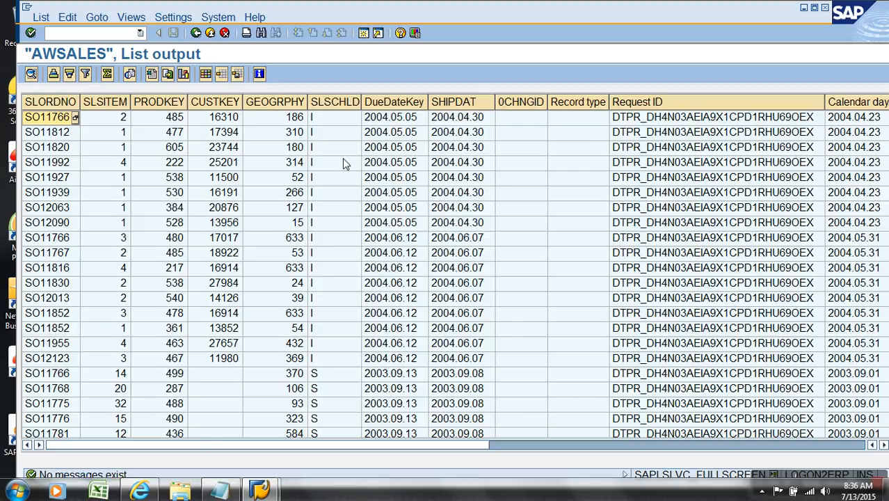
Step: Look up the available filter values for the SLSCHLD column, and close the filter without applying it
left_click(341, 103)
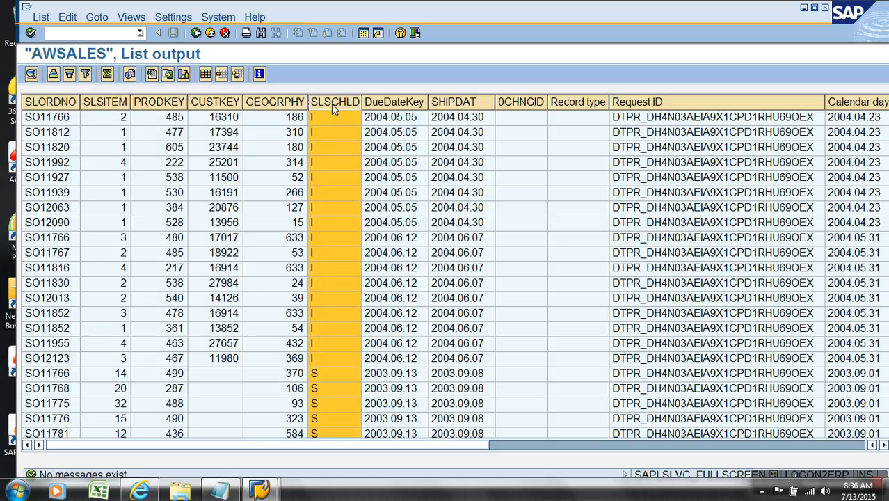
left_click(86, 74)
left_click(272, 153)
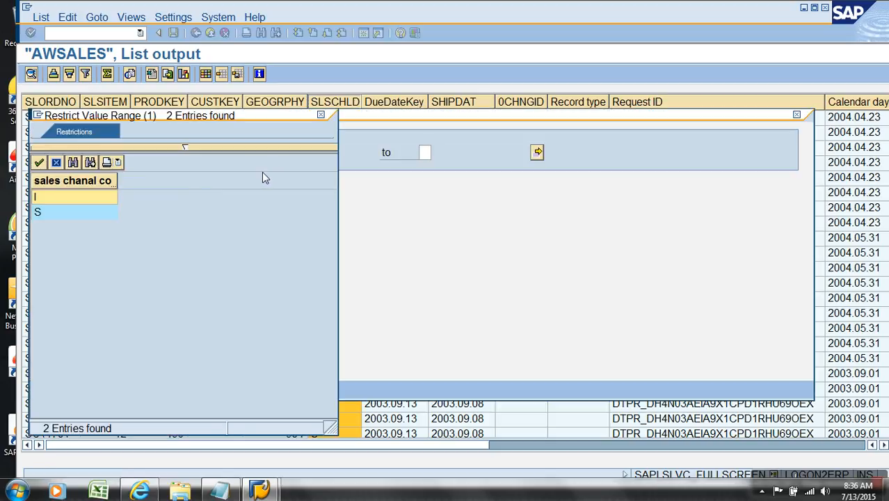
left_click(47, 212)
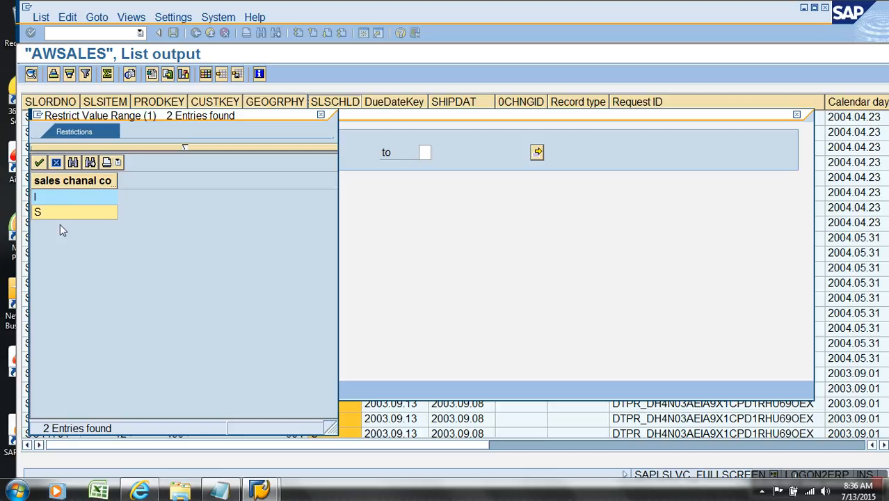
left_click(56, 163)
left_click(119, 390)
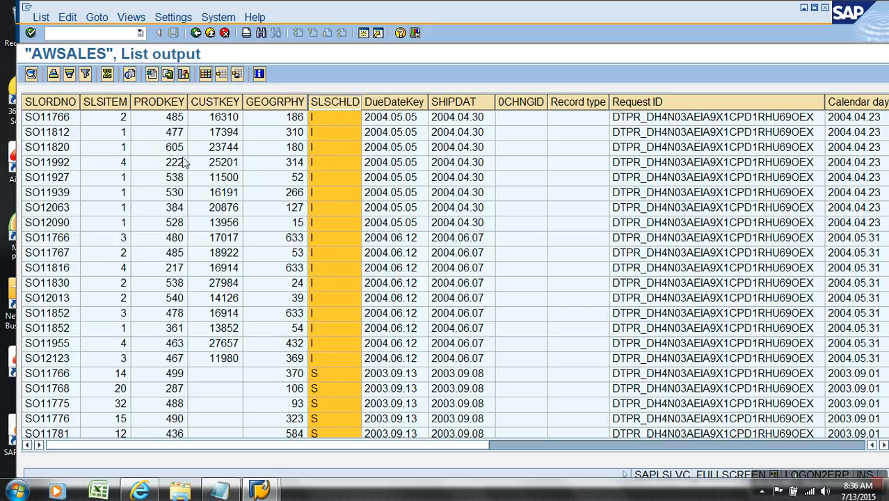
Step: Examine the key figure columns of the AWSALES list, and the product key and sales channel of the first record
left_click(652, 446)
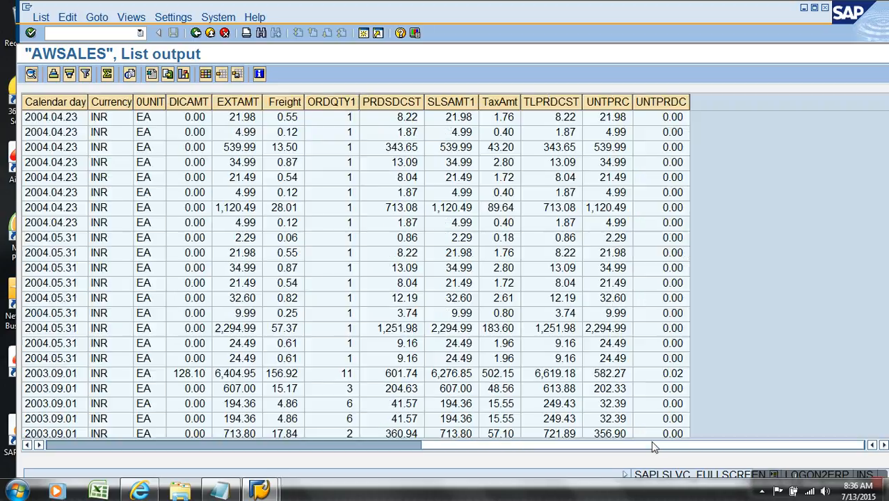
left_click_drag(653, 445, 252, 454)
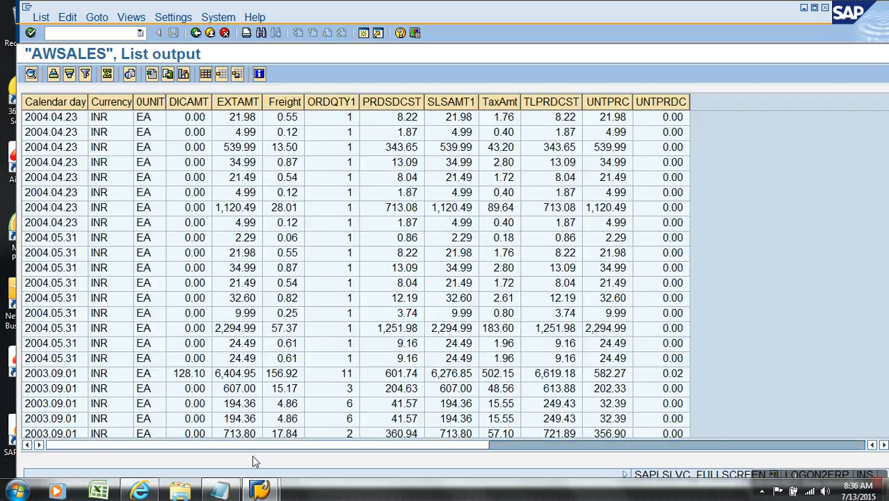
left_click(174, 120)
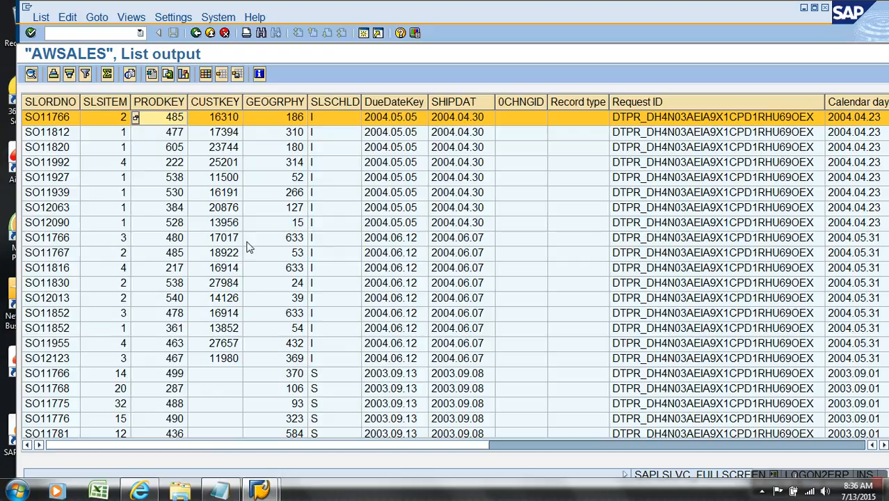
left_click(316, 119)
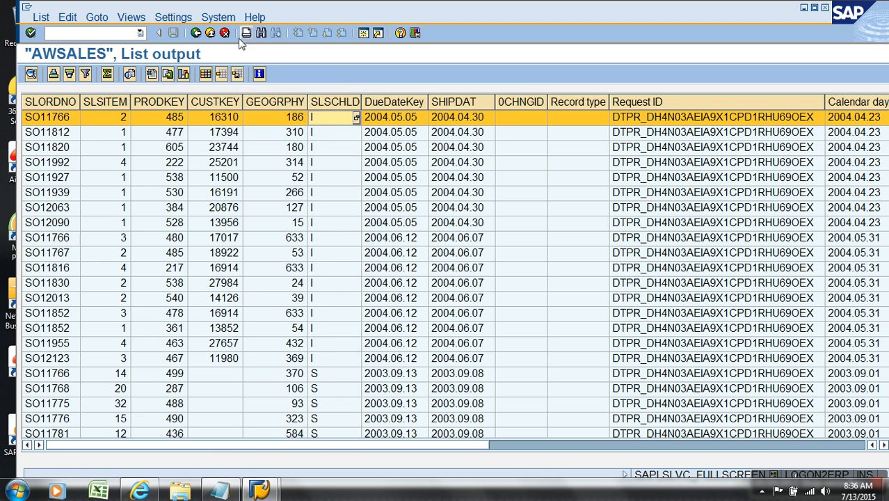
Step: Leave the content list and reopen the management of Sales Cube for AW Company with the navigation tree hidden
left_click(215, 35)
left_click(215, 34)
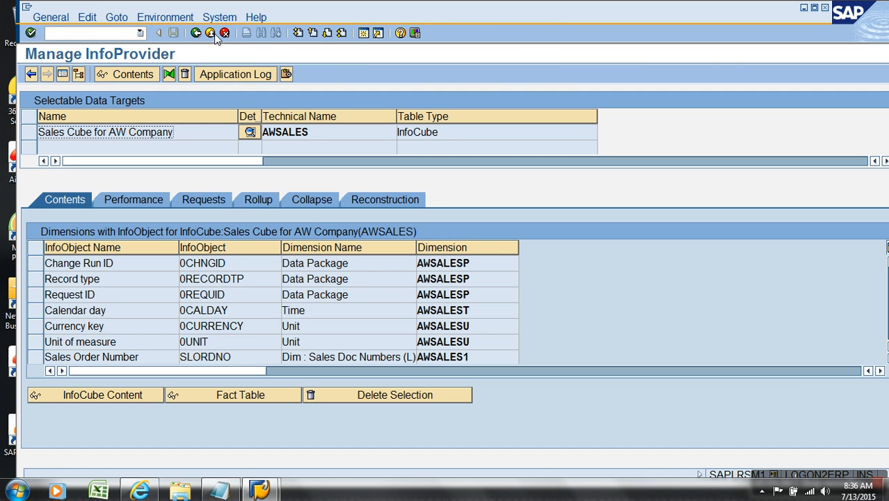
left_click(215, 35)
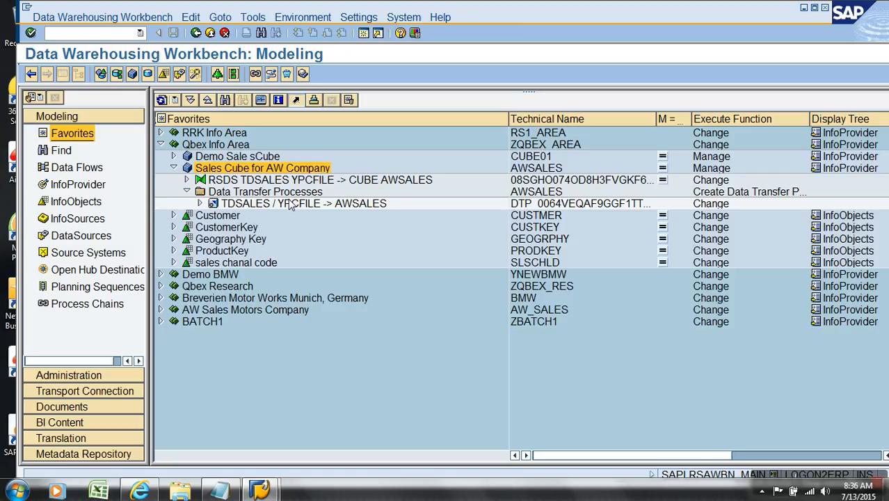
right_click(313, 170)
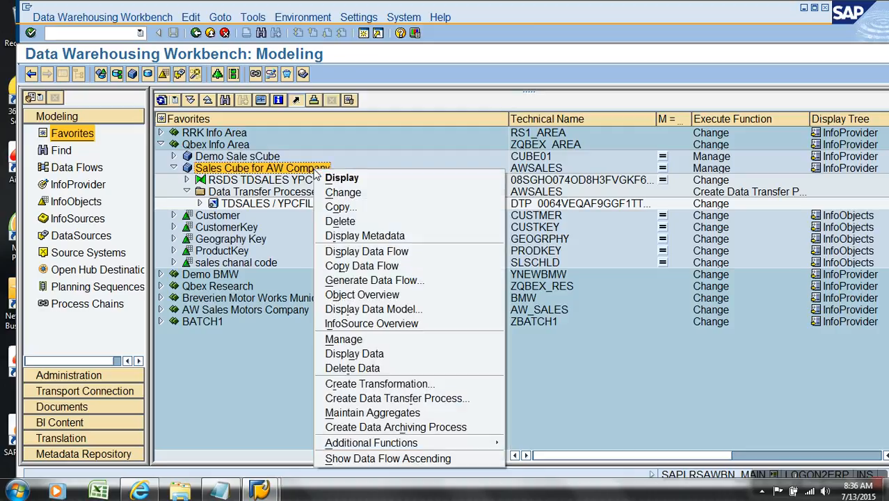
left_click(376, 340)
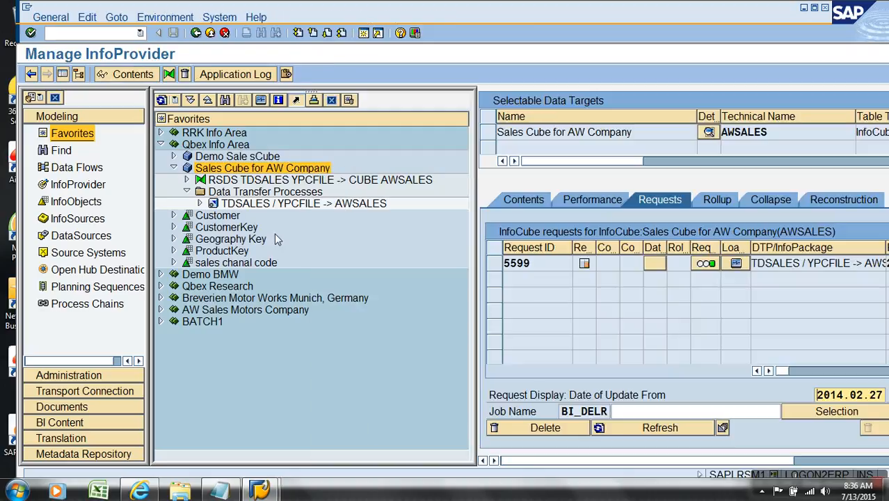
left_click(63, 75)
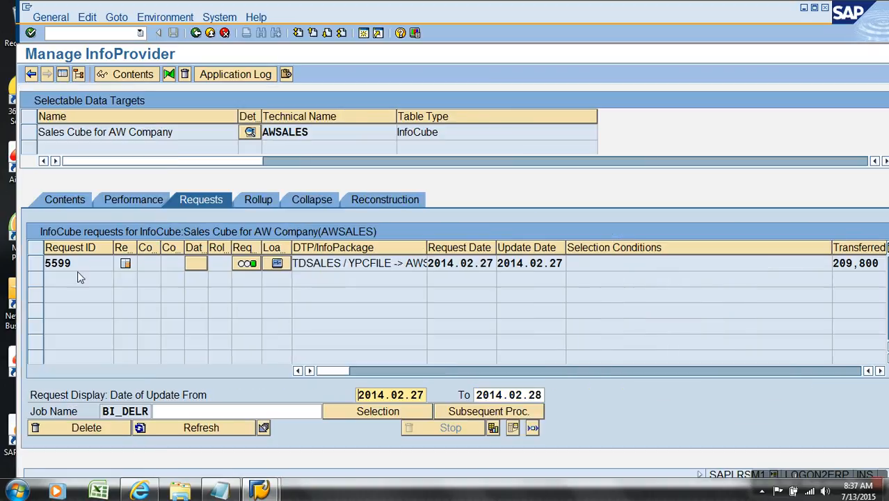
Step: Start a selective deletion for the AWSALES cube and open its deletion selections
left_click(68, 200)
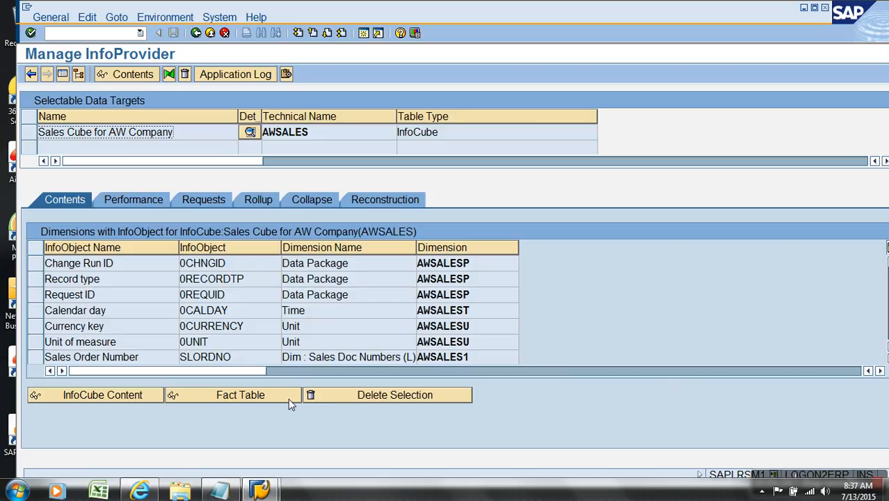
left_click(366, 403)
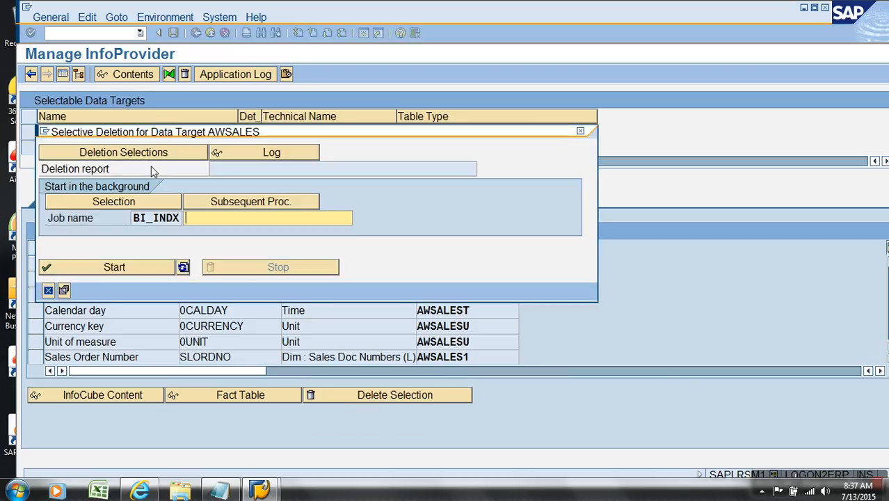
left_click(153, 155)
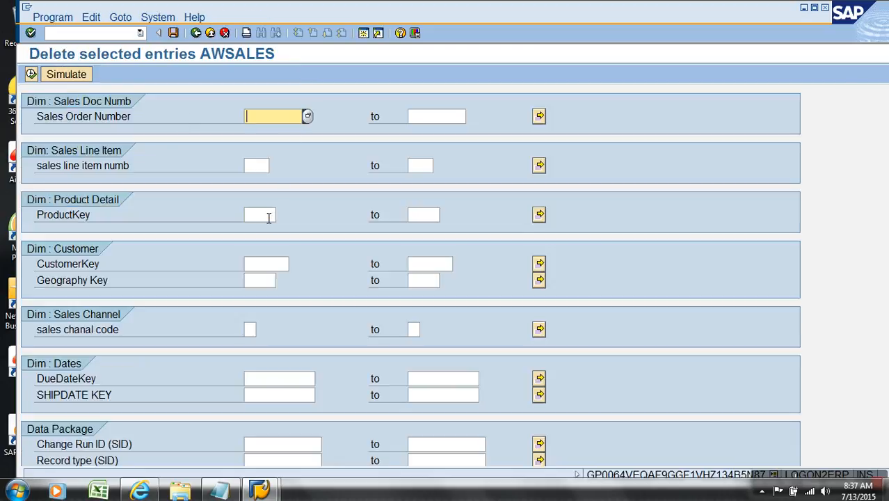
Step: Restrict the deletion to ProductKey 0485 (Fender Set - Mountain) and sales chanal code I, and confirm the selections
left_click(269, 218)
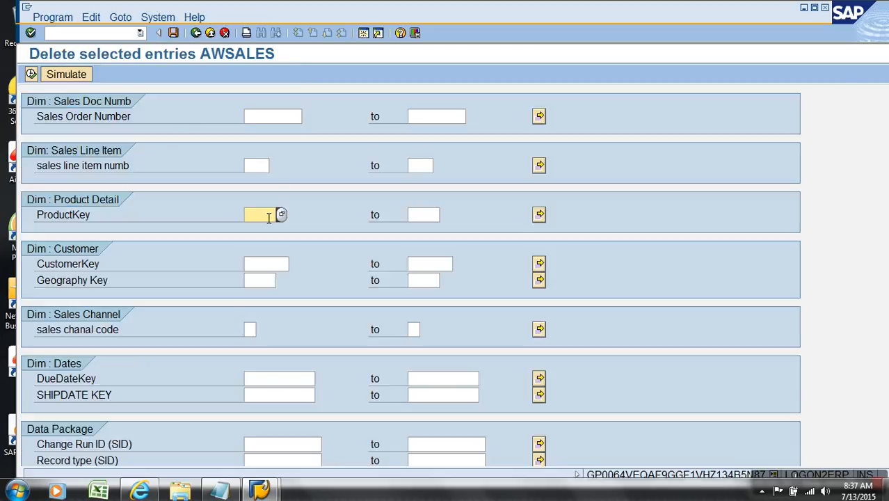
left_click(281, 214)
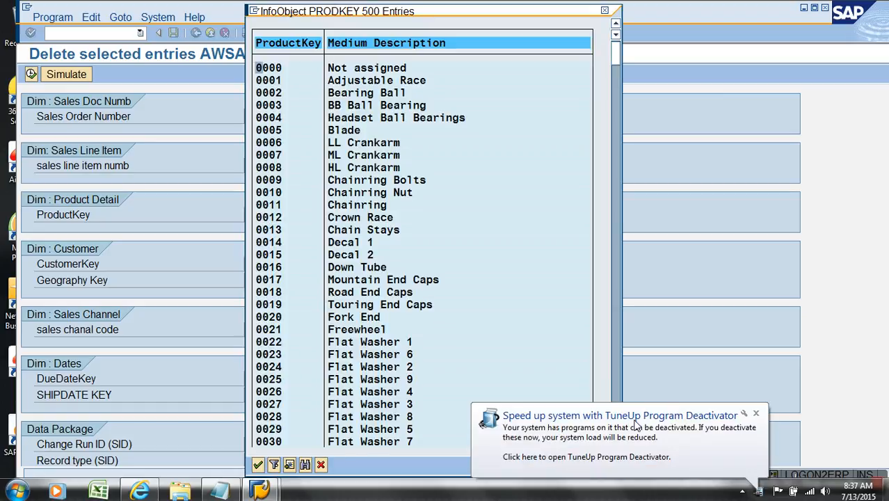
scroll(617, 375, "down", 8)
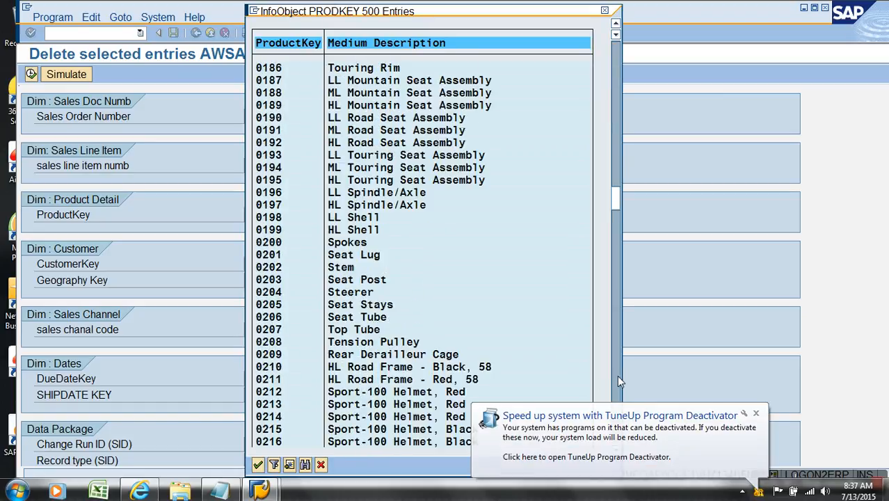
scroll(617, 375, "down", 4)
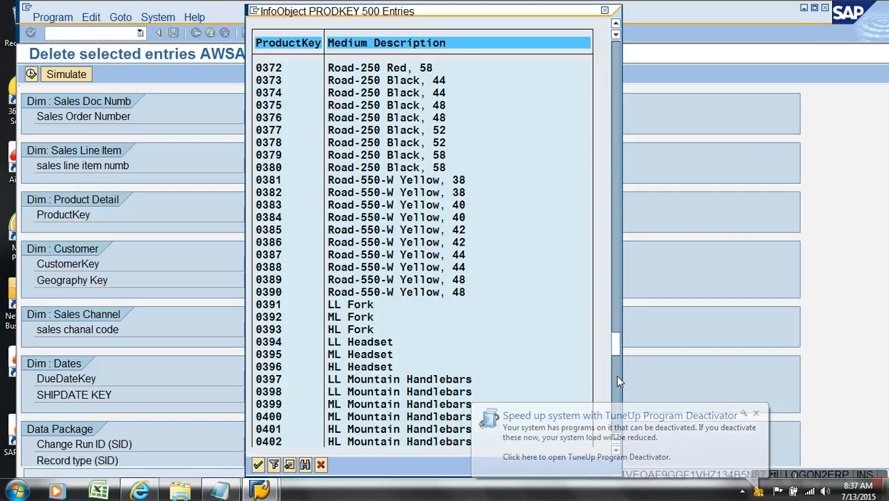
scroll(614, 381, "down", 1)
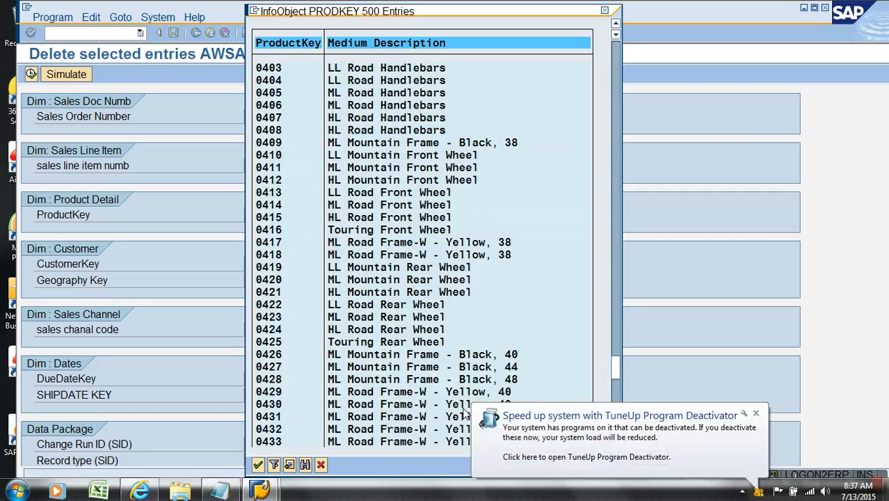
scroll(382, 399, "down", 6)
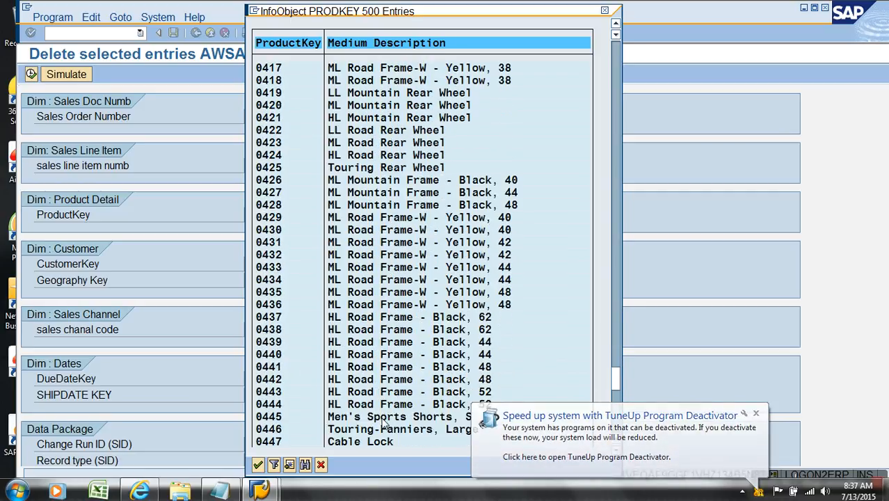
scroll(368, 411, "down", 5)
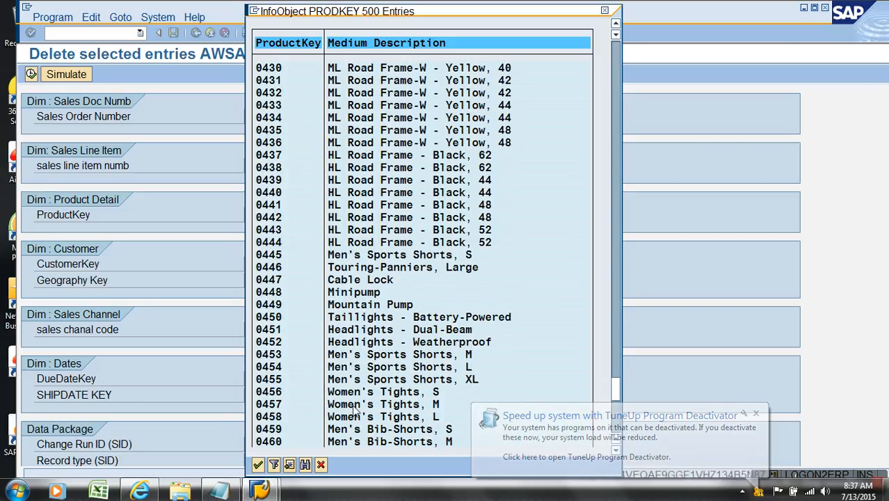
scroll(353, 412, "down", 4)
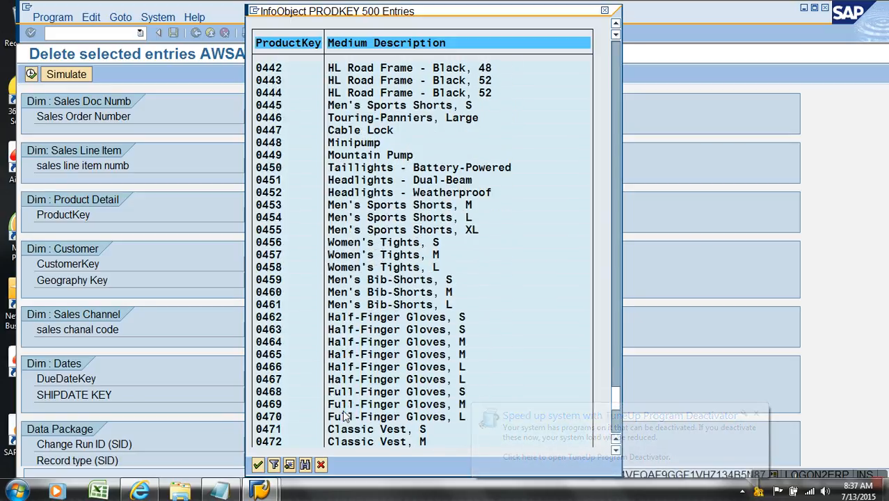
scroll(344, 416, "down", 1)
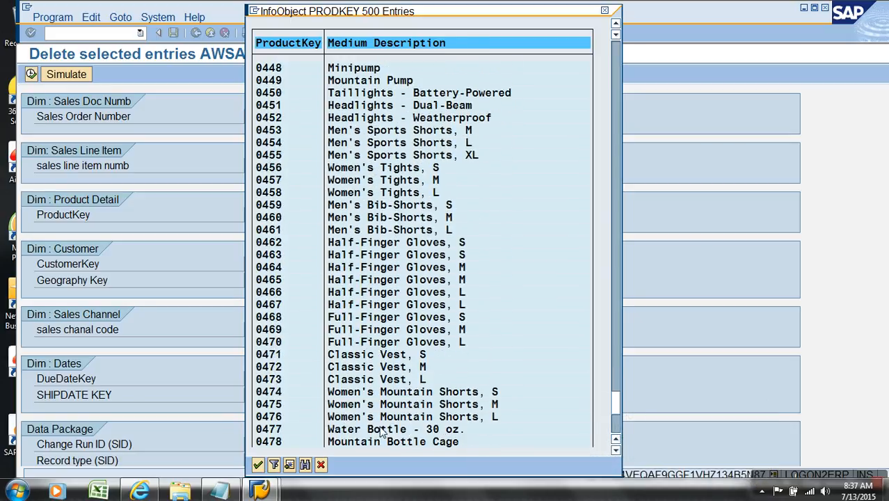
left_click(616, 428)
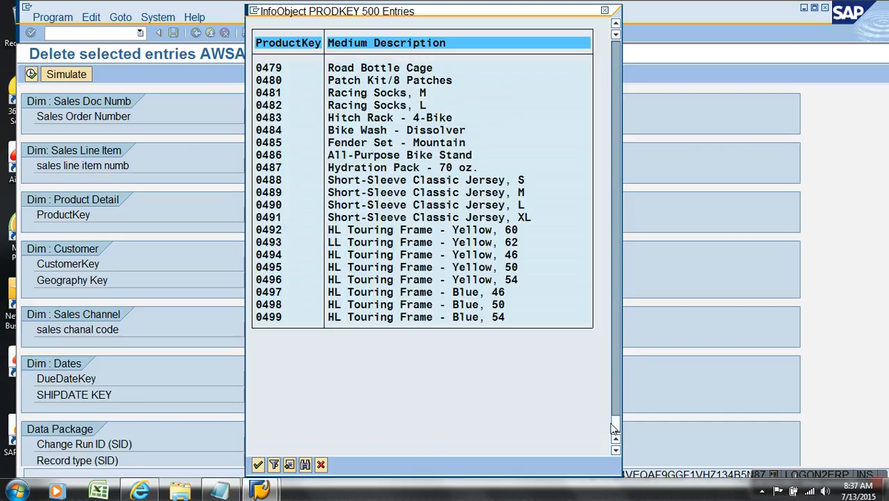
double_click(278, 143)
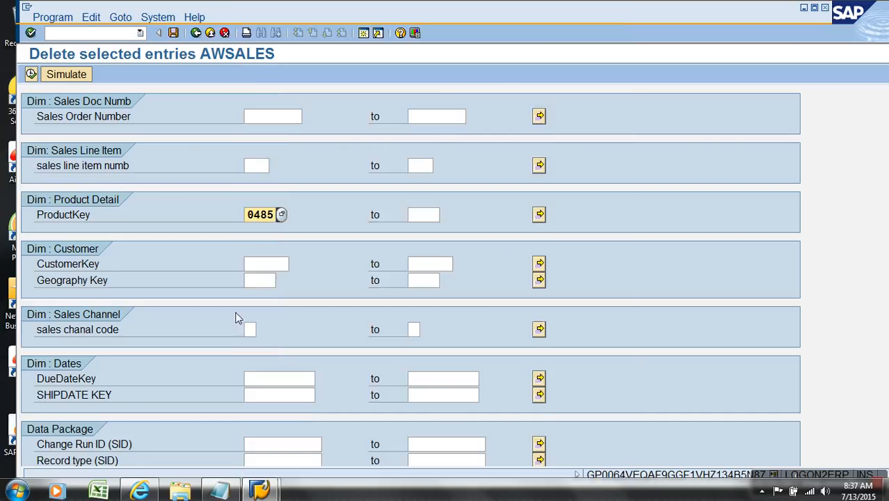
left_click(260, 338)
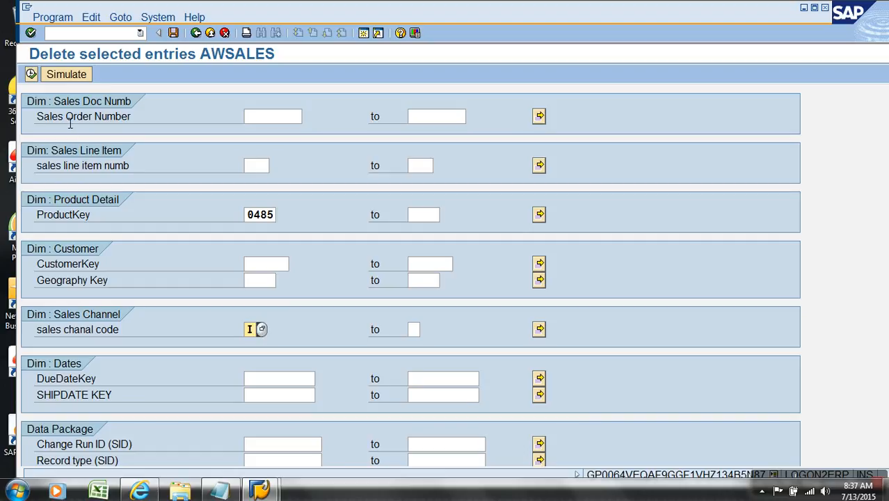
left_click(31, 74)
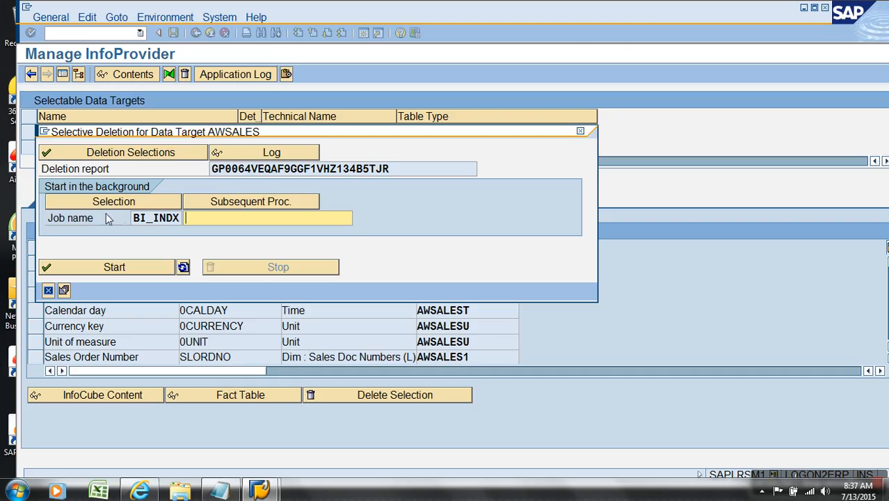
Step: Schedule the selective deletion job with an immediate start and launch it in the background
left_click(138, 201)
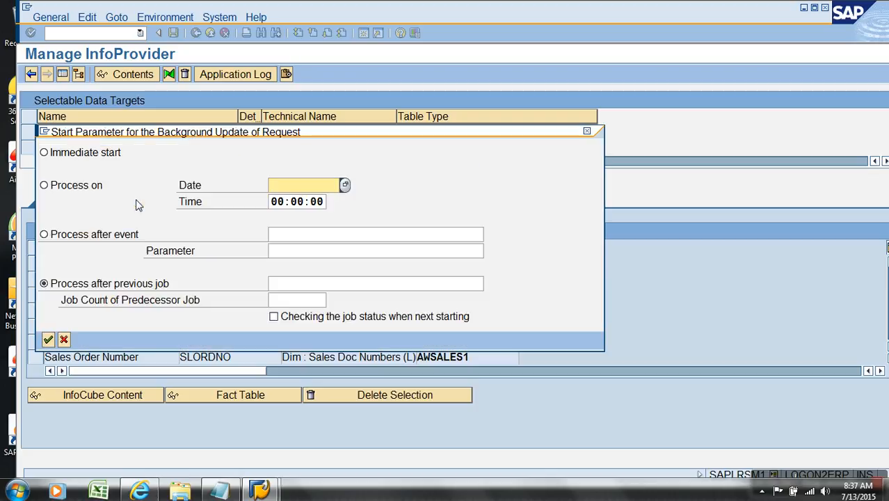
left_click(97, 157)
left_click(48, 339)
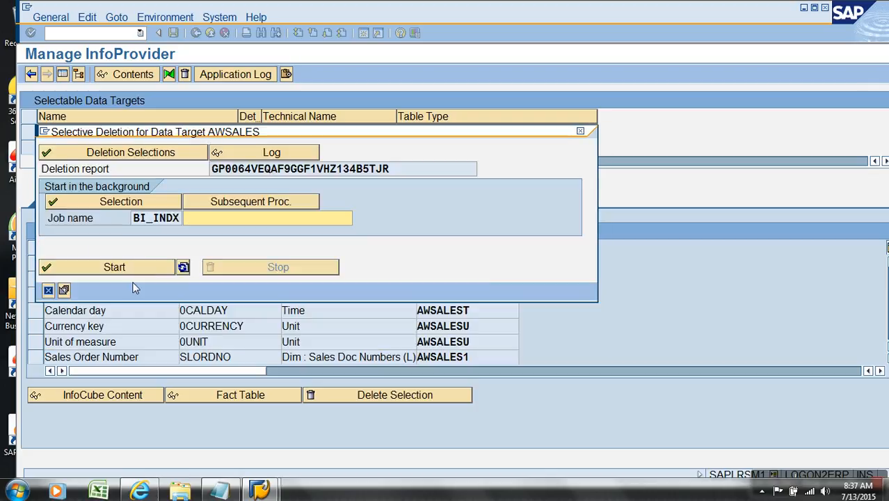
left_click(132, 271)
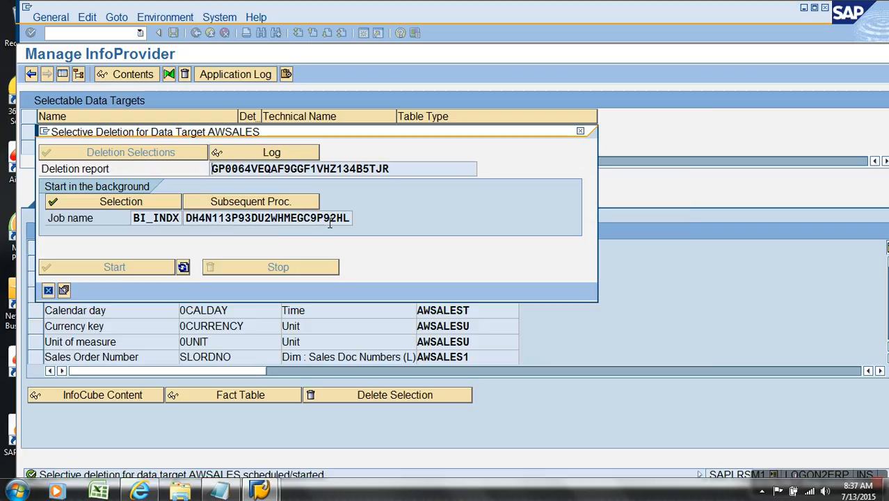
Step: Open the job overview for the selective deletion's background job to check its status
left_click_drag(340, 220, 188, 225)
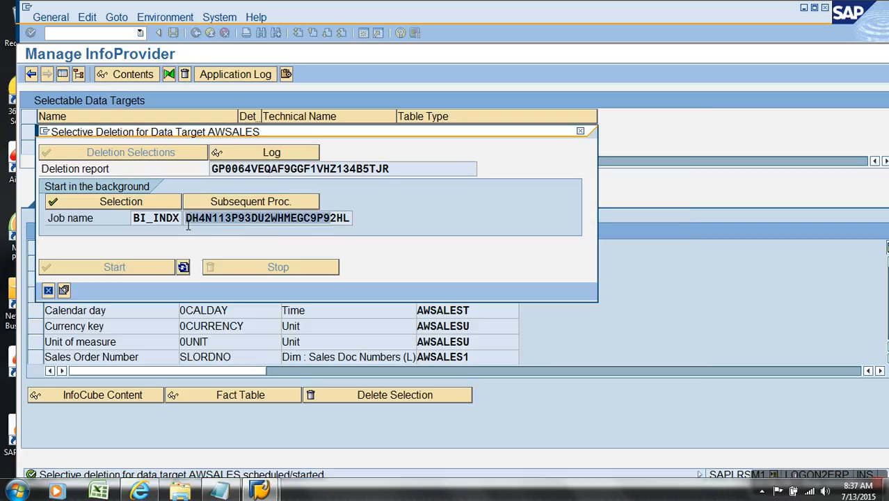
left_click(64, 291)
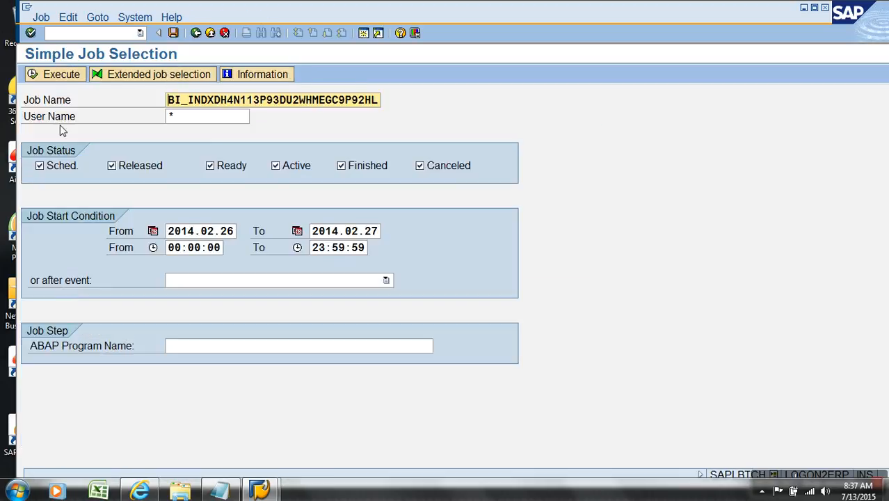
left_click(61, 74)
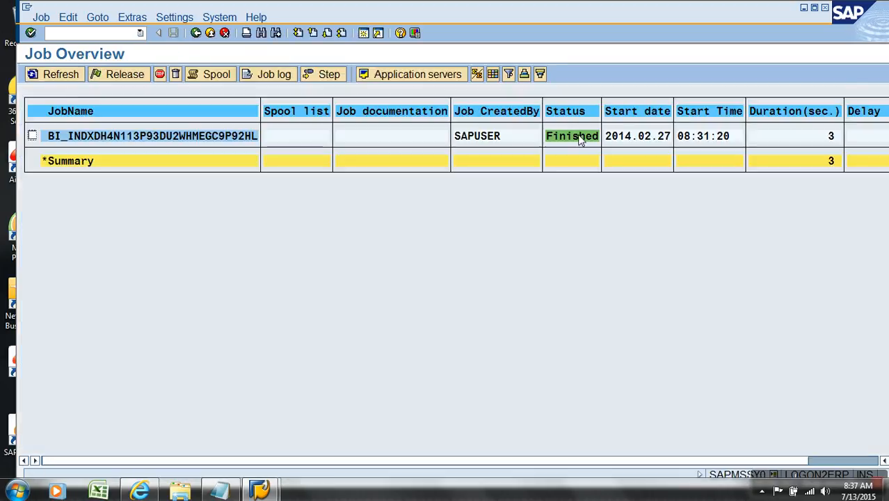
Step: Leave the job overview, close the selective deletion for AWSALES, and open the selection screen for the InfoCube content
left_click(197, 34)
left_click(197, 33)
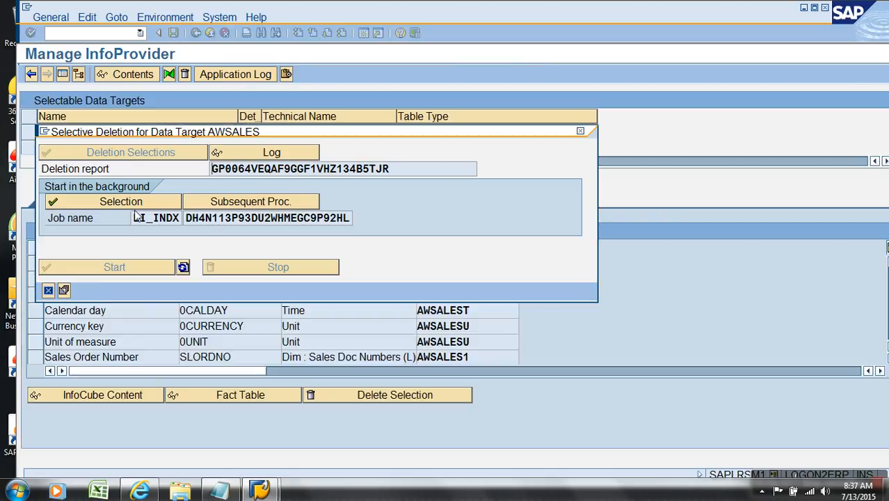
left_click(48, 290)
left_click(99, 395)
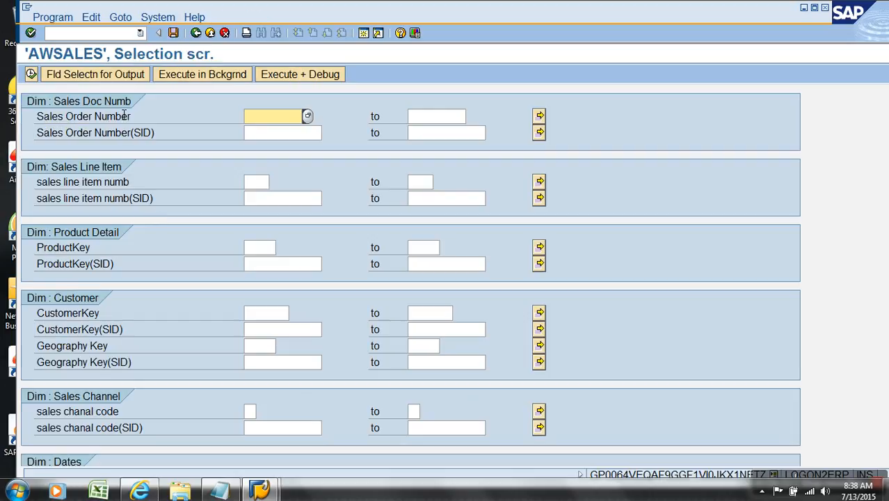
Step: Include all characteristics as output fields for the AWSALES content display
left_click(67, 74)
left_click(293, 78)
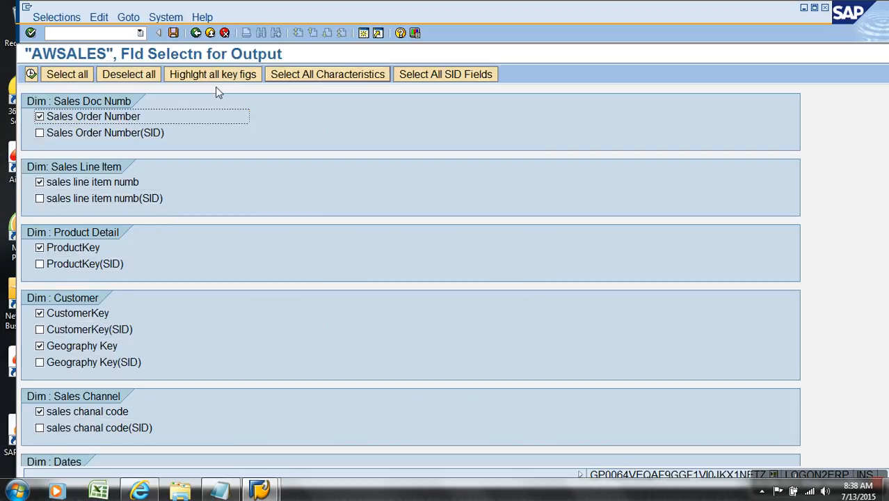
left_click(32, 74)
Step: List the AWSALES records for ProductKey 0485 and sales chanal code I, and return to the modeling favorites
left_click(258, 252)
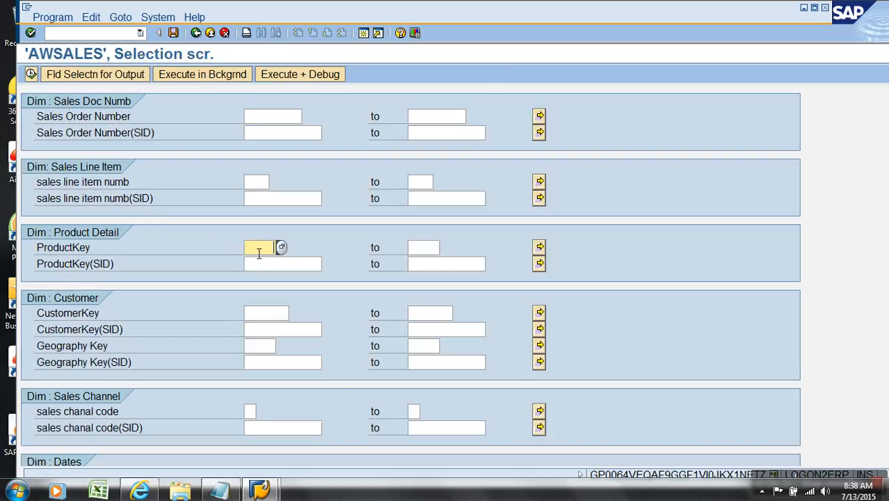
type("0485")
scroll(316, 440, "down", 3)
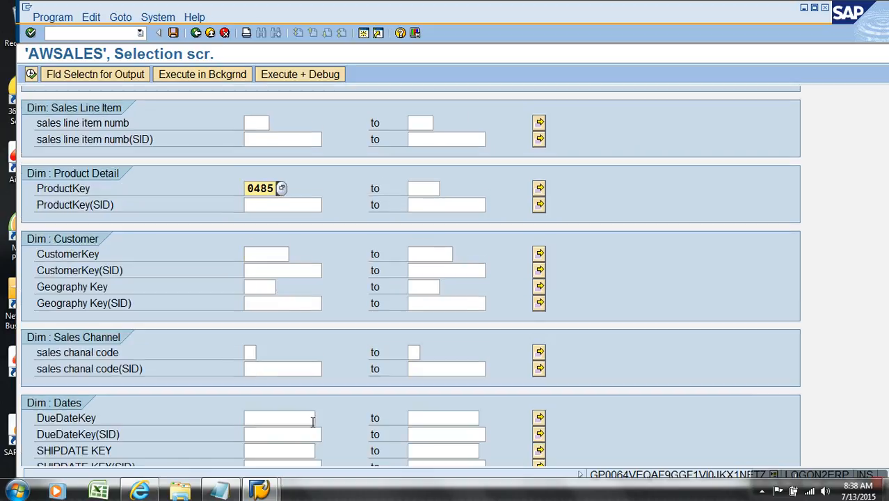
left_click(260, 353)
type("I")
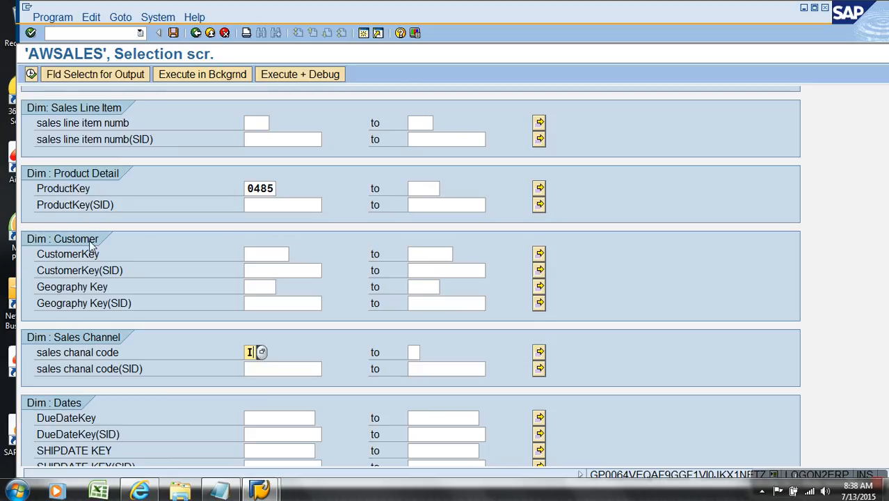
left_click(31, 73)
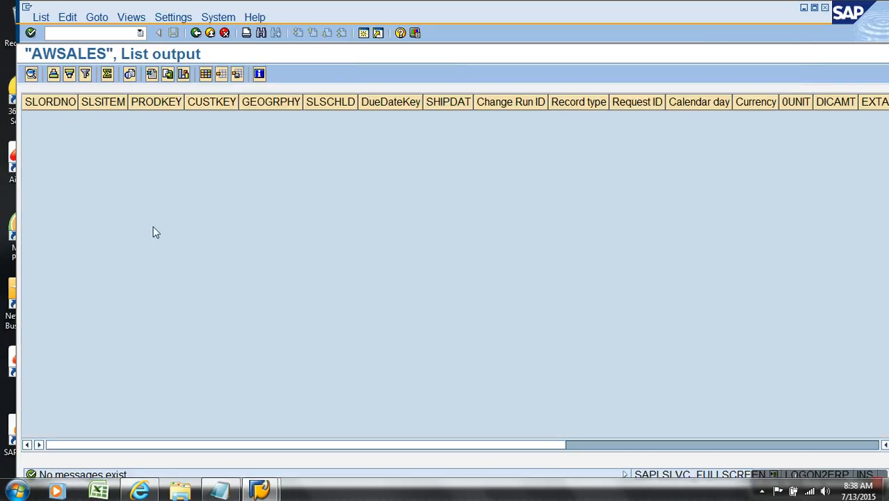
left_click(210, 33)
left_click(210, 33)
left_click(210, 33)
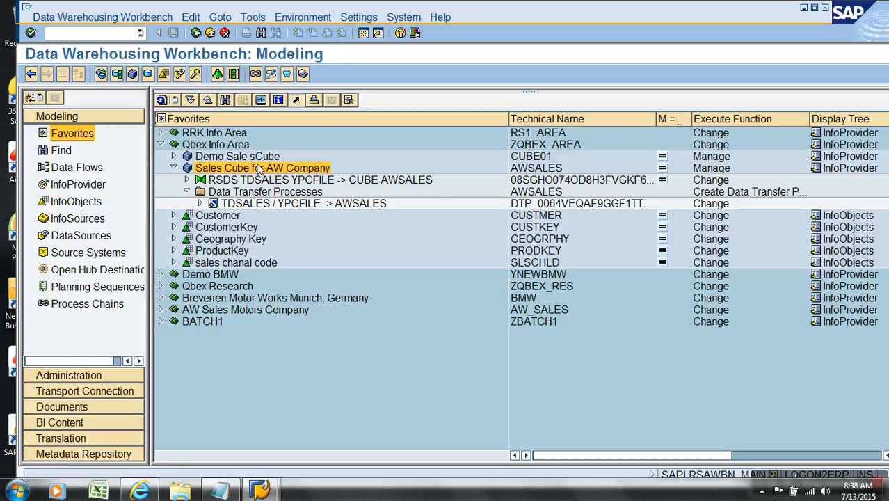
Step: Delete all data of the Sales Cube for AW Company directly from the favorites tree, confirm the deletion, and close the log
right_click(259, 168)
left_click(340, 357)
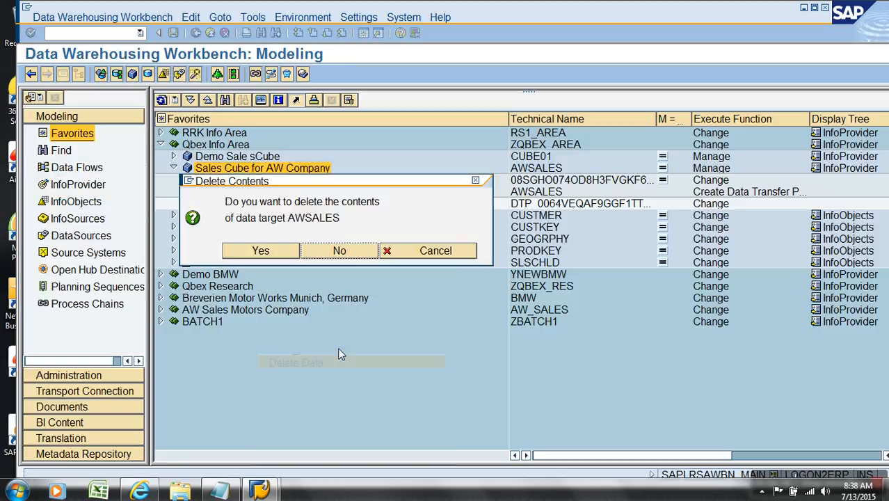
left_click(275, 252)
left_click(351, 267)
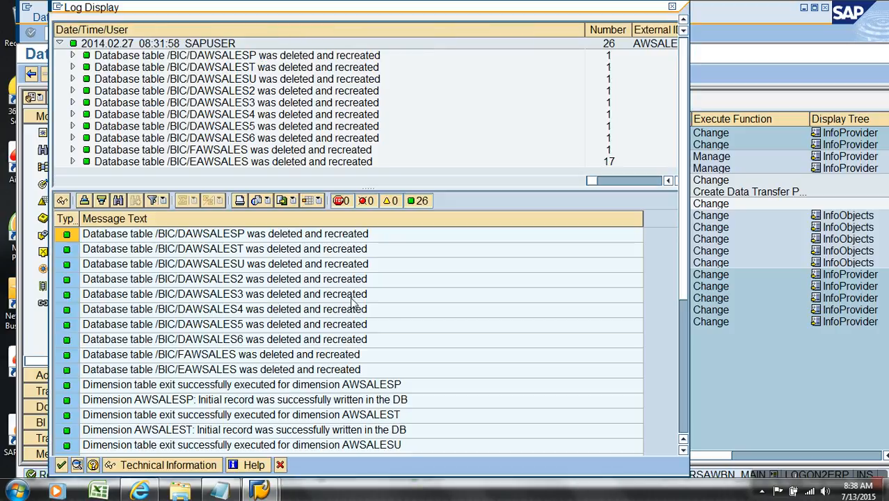
left_click(62, 465)
Step: Open the management of the Sales Cube for AW Company, delete the cube's contents there, and return to the modeling favorites
right_click(249, 172)
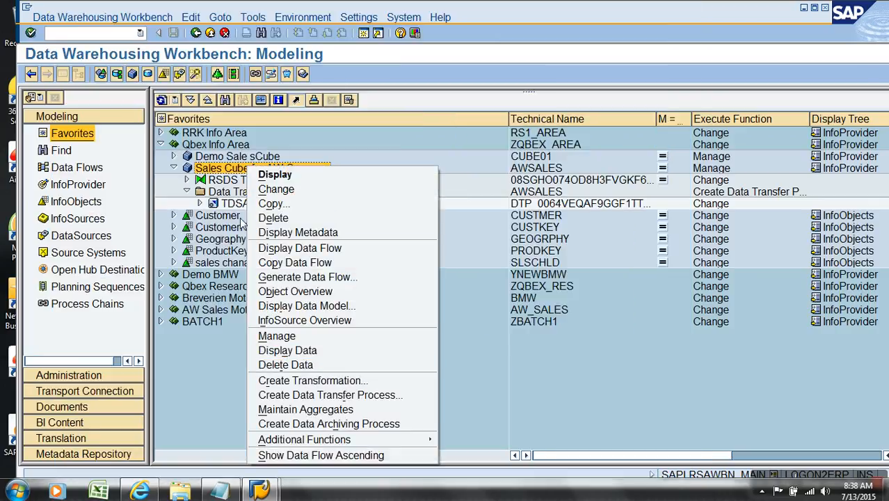
left_click(306, 336)
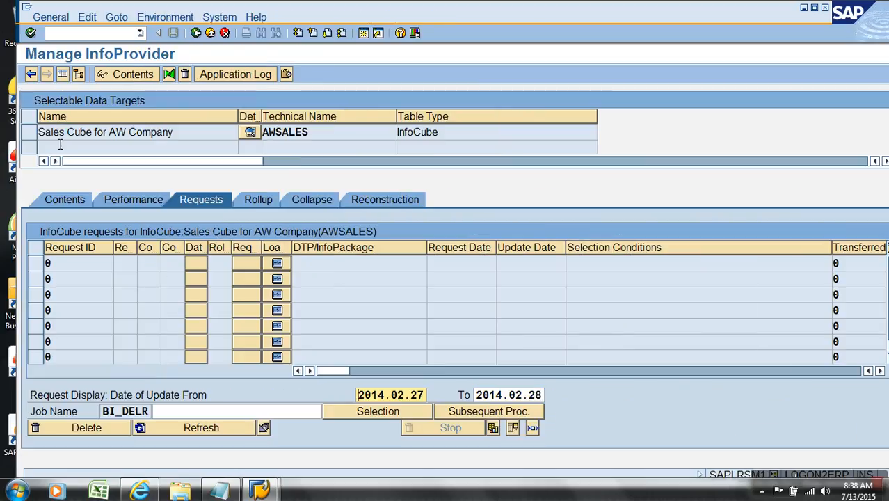
left_click(62, 132)
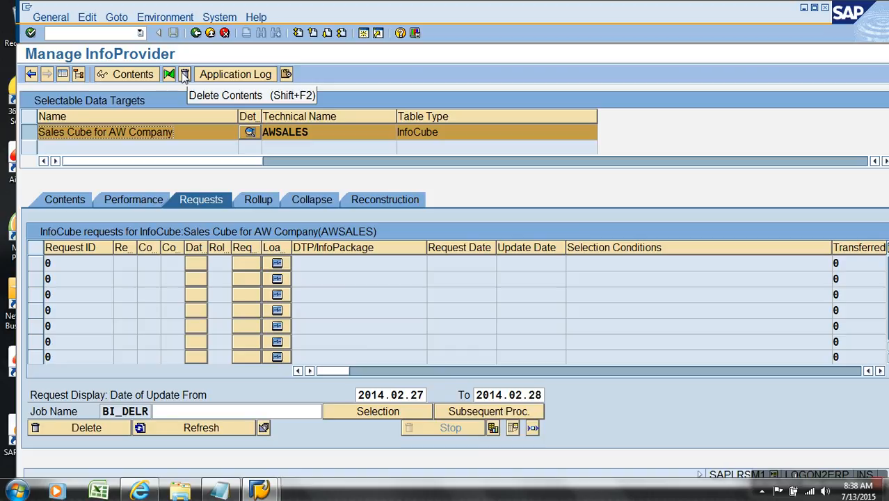
left_click(184, 75)
left_click(279, 253)
left_click(350, 267)
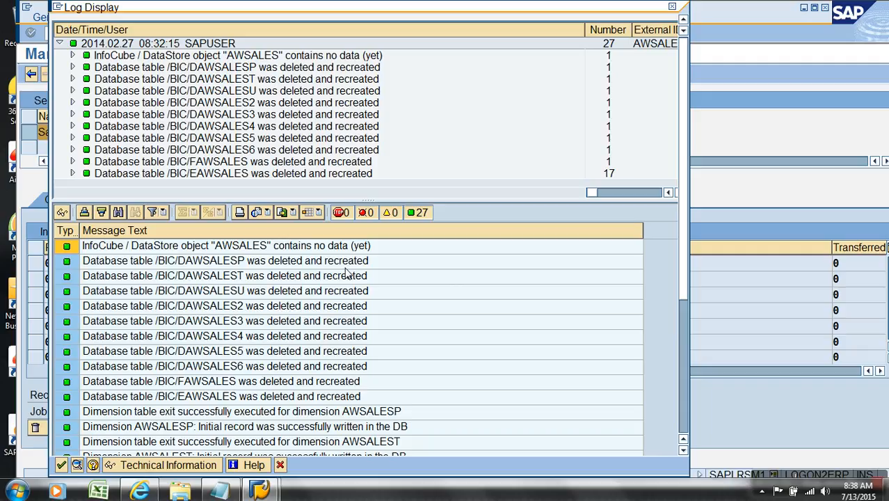
left_click(281, 466)
left_click(208, 32)
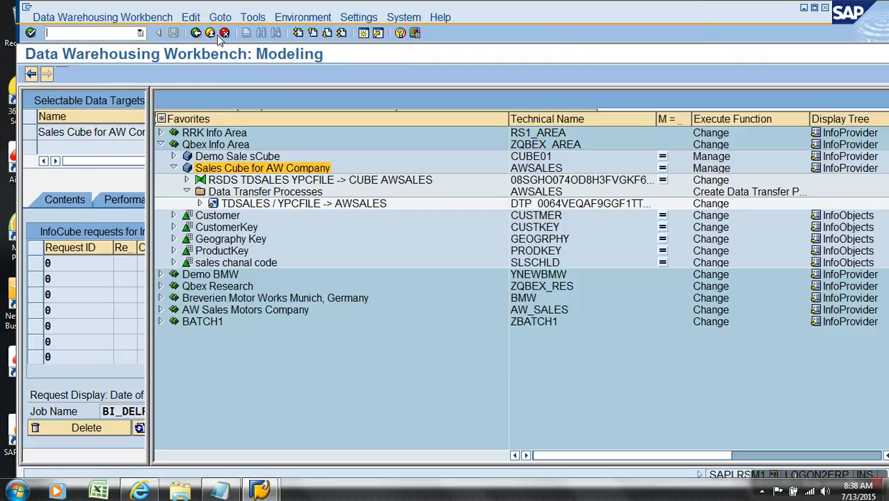